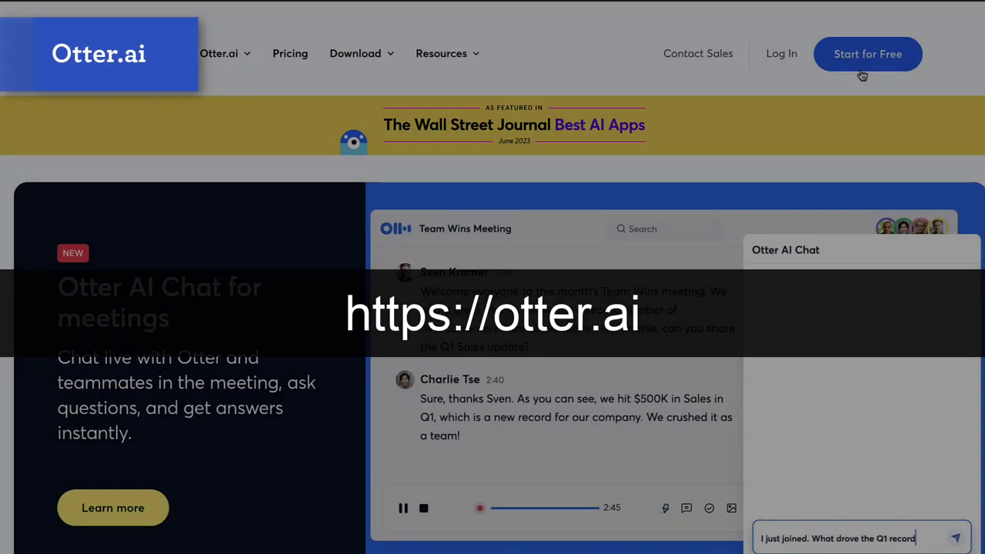
Step: Sign up for Otter.ai's free Basic plan
left_click(862, 57)
scroll(323, 297, "down", 2)
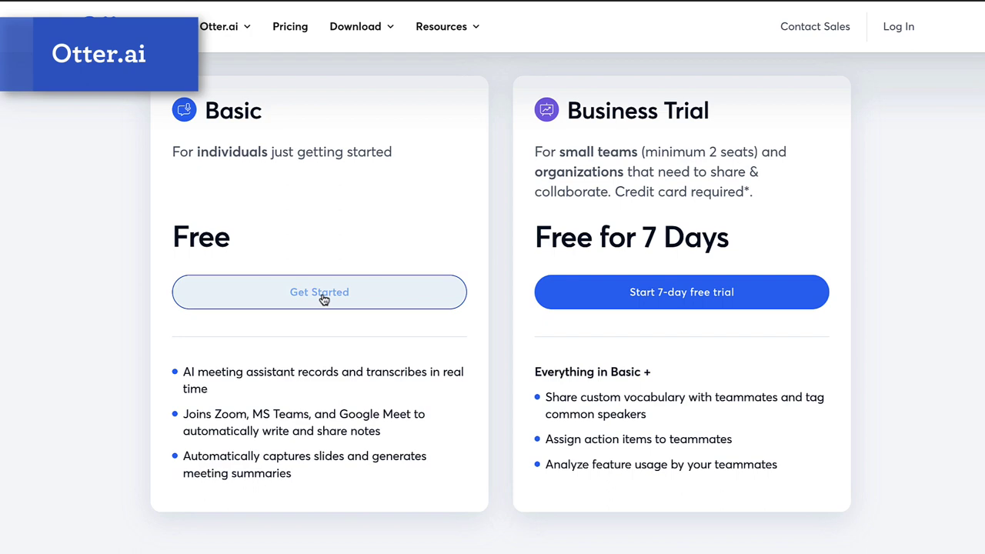
left_click(315, 294)
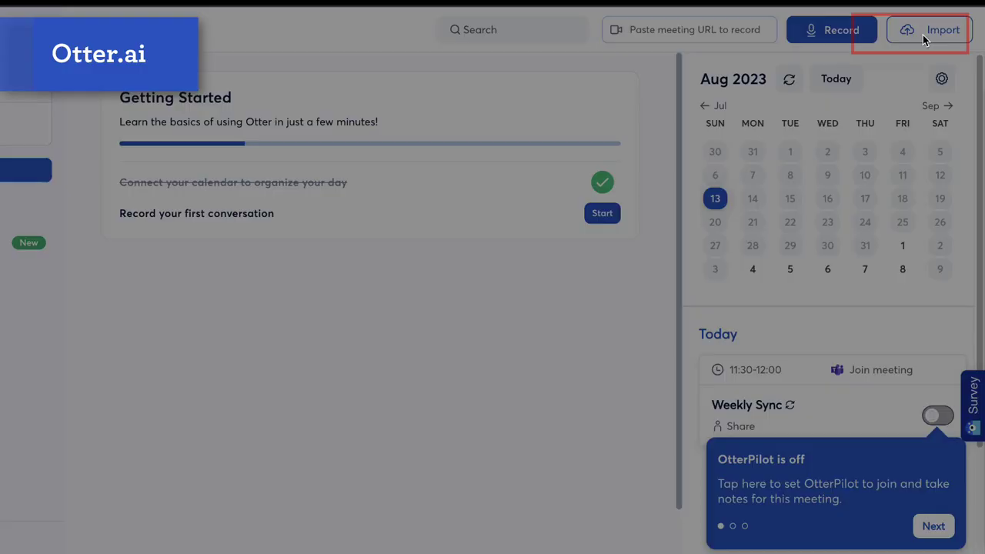
Step: Import the introduction MP4 video into Otter.ai for transcription
left_click(923, 35)
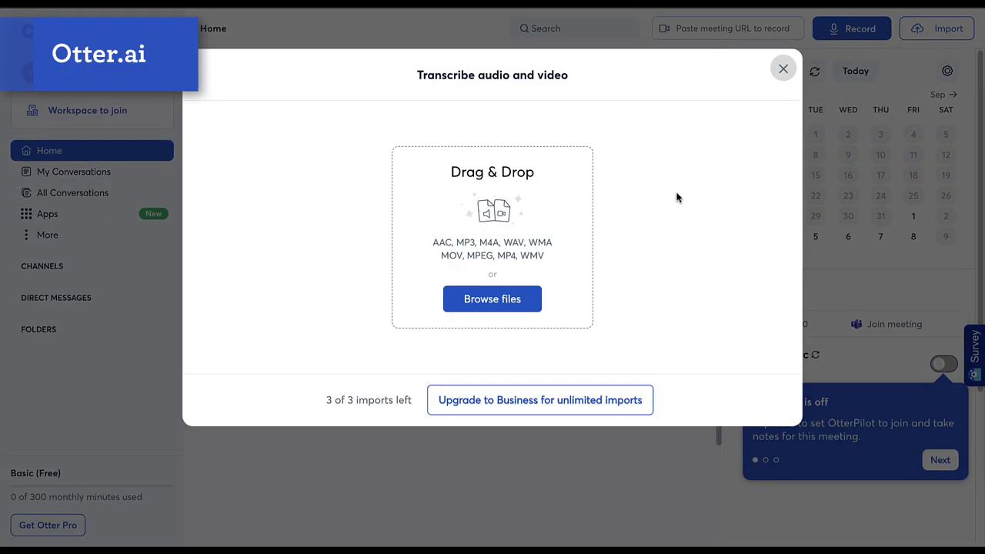
left_click(512, 306)
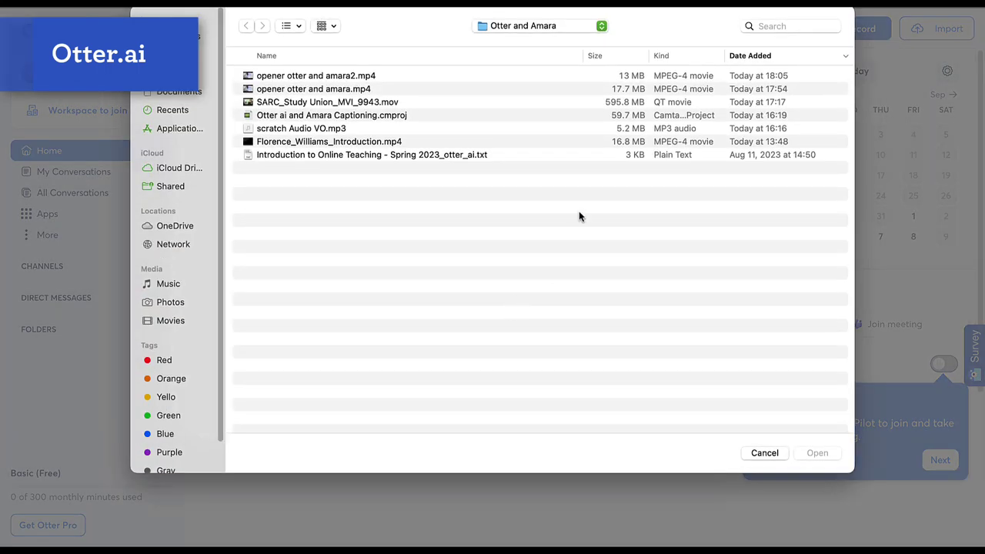
left_click(310, 143)
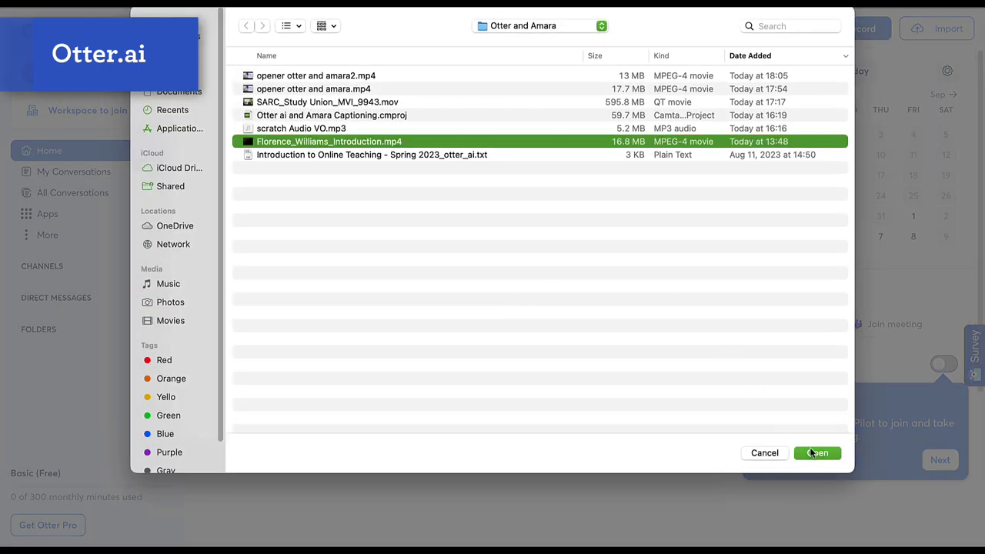
left_click(813, 453)
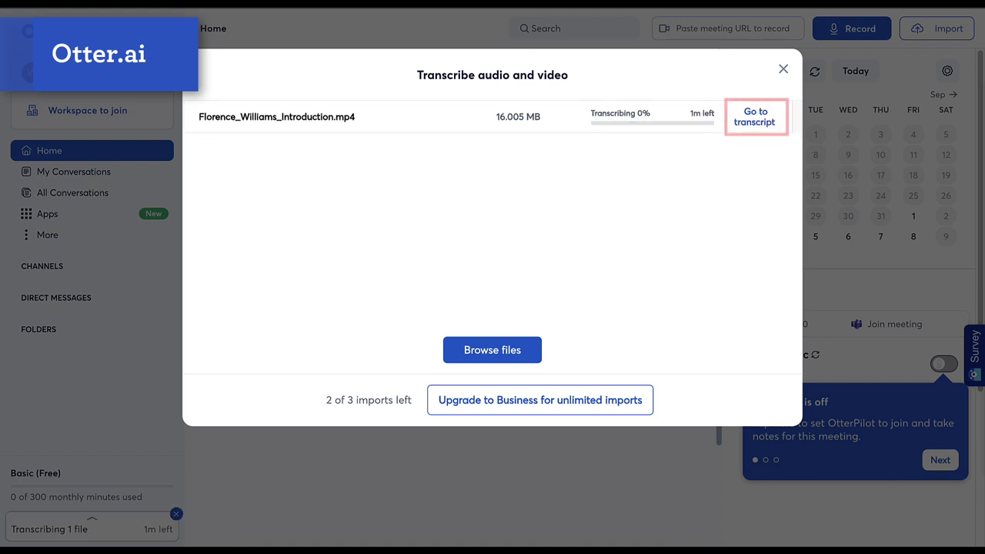
Step: Credit the 0:20 transcript paragraph to the second speaker and save the edit
left_click(756, 118)
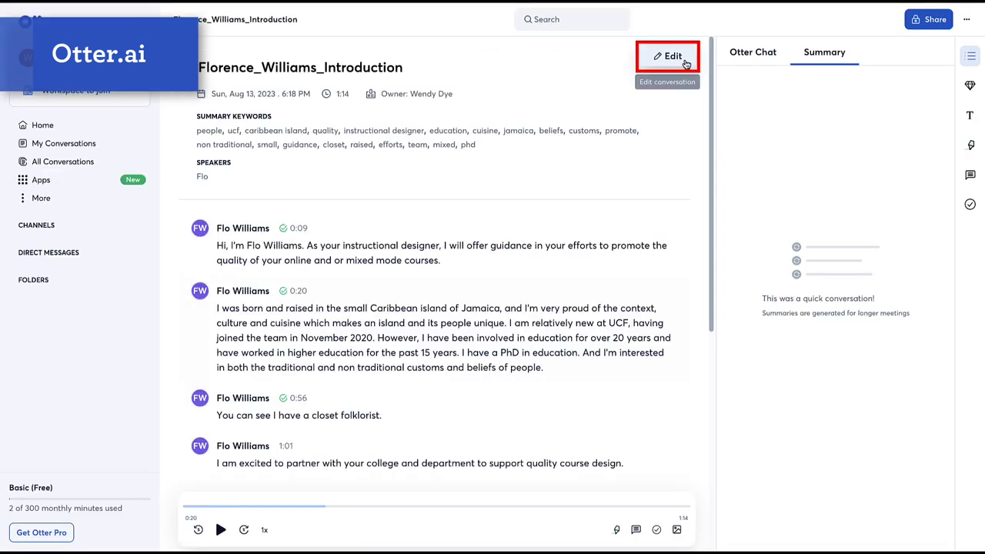
left_click(684, 62)
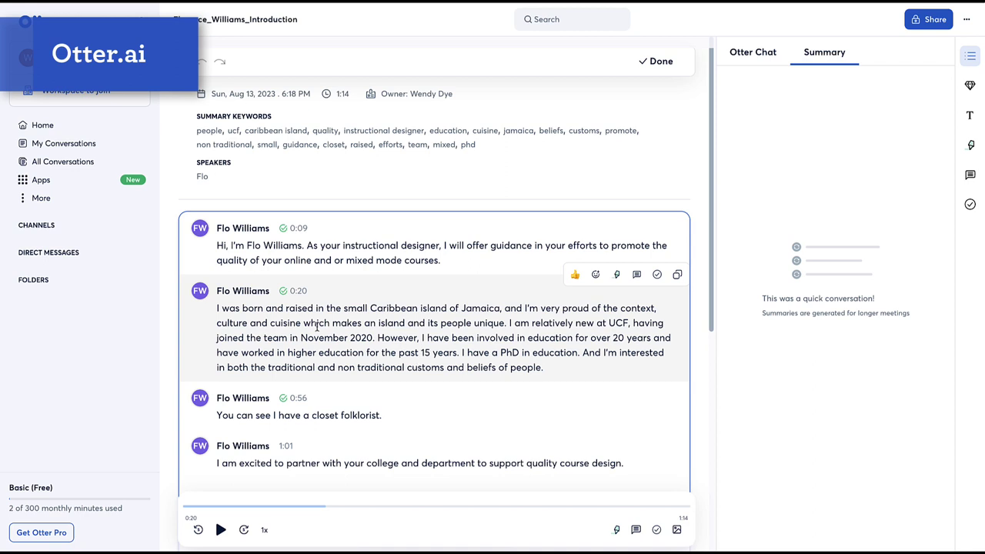
left_click(243, 291)
left_click(257, 371)
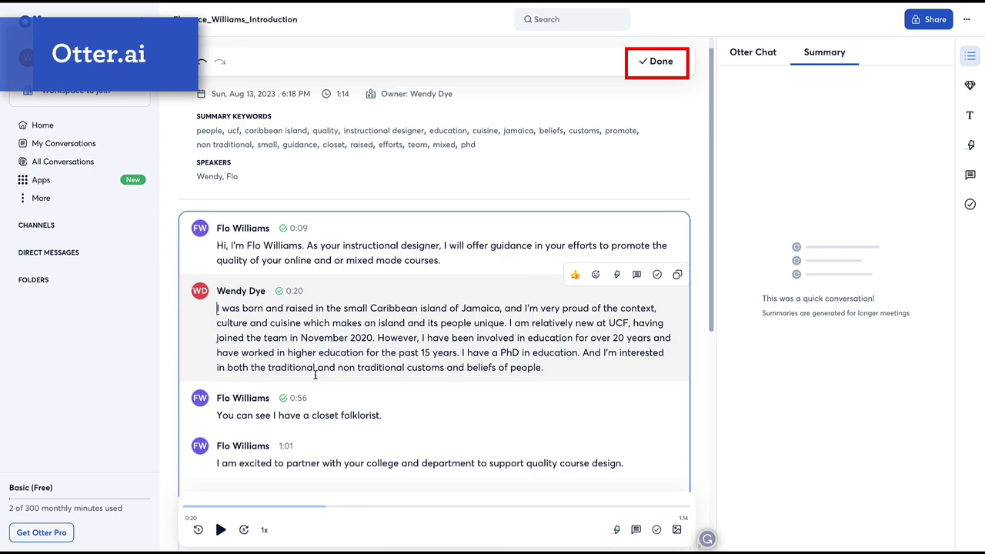
left_click(659, 71)
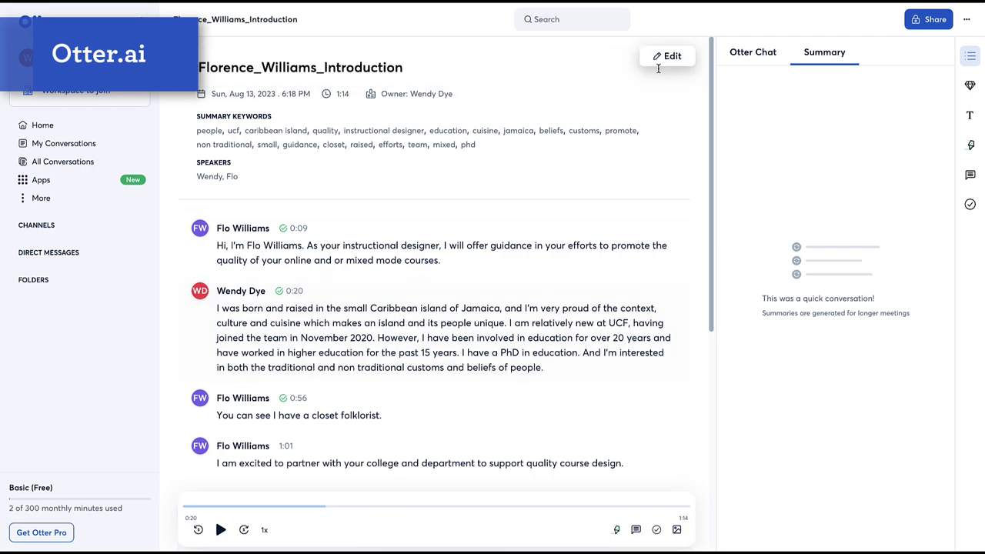
Step: Export the transcript as txt with 'Combine paragraphs of the same speaker' unchecked
left_click(951, 34)
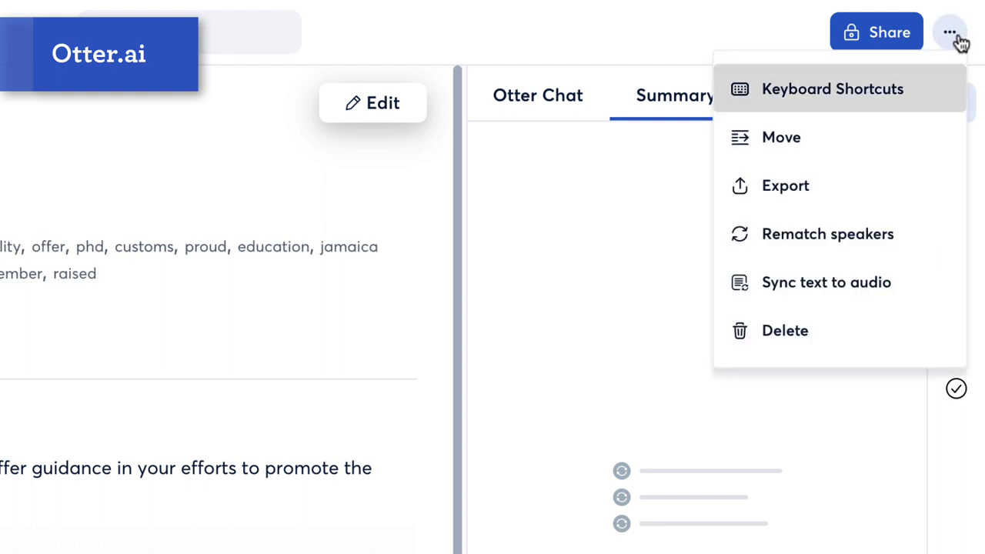
left_click(851, 195)
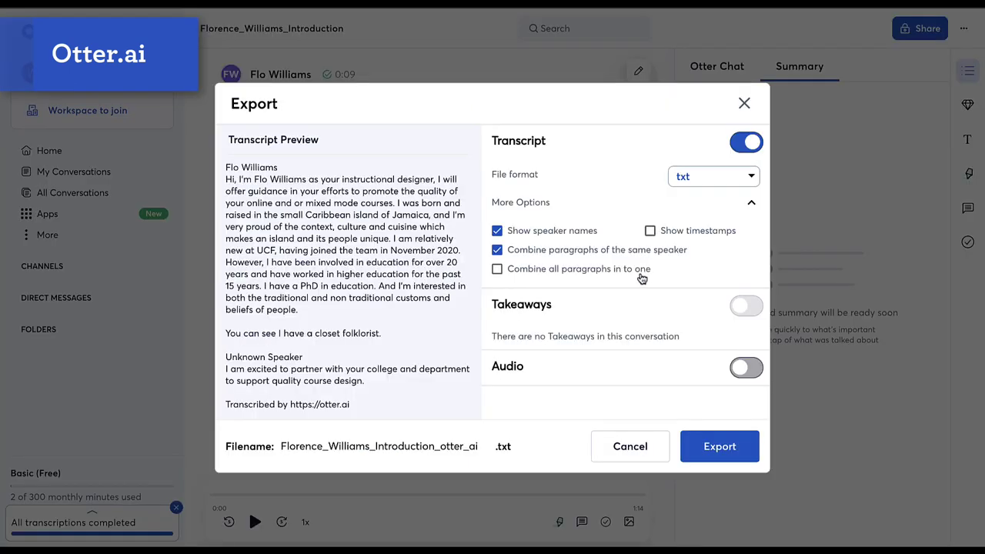
left_click(497, 251)
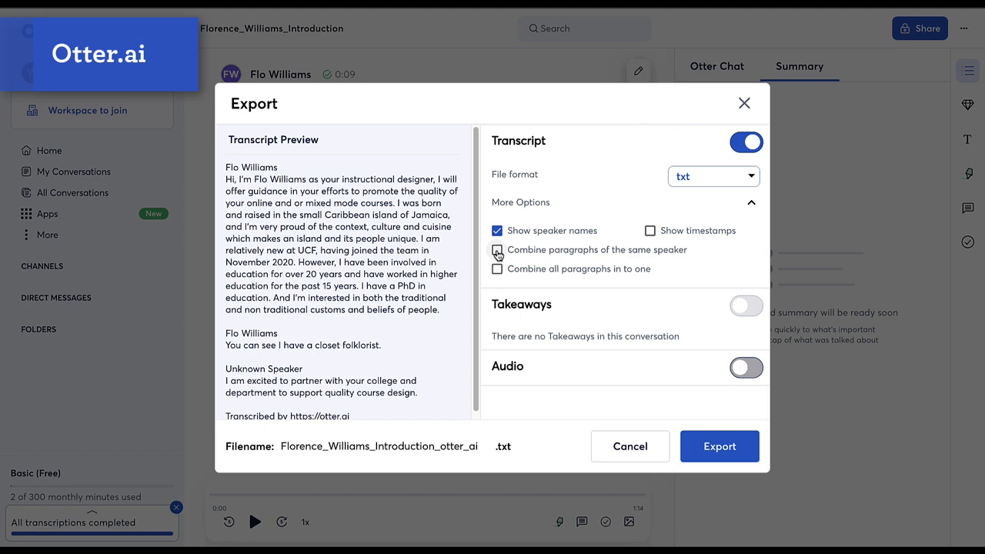
left_click(702, 450)
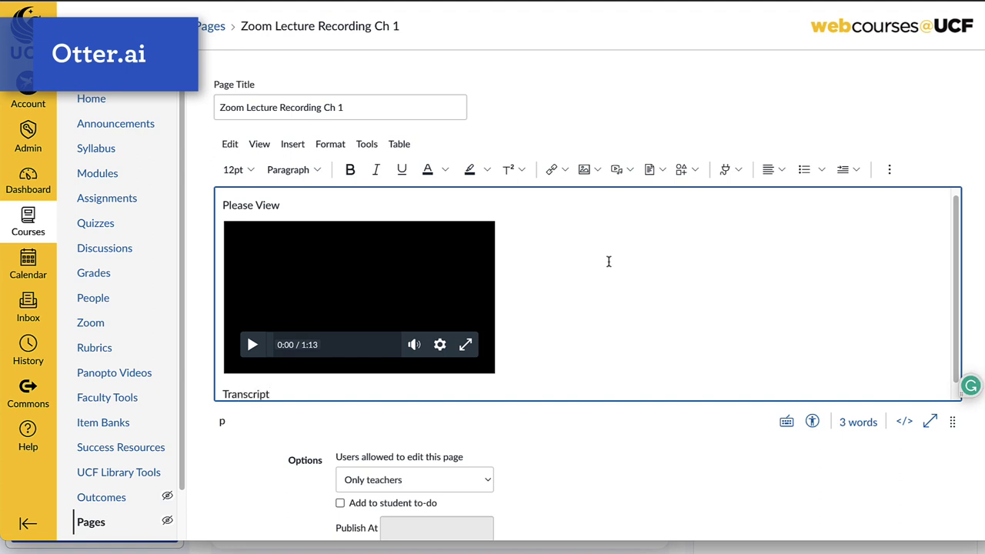
Step: Link the word 'Transcript' to the uploaded transcript .docx and preview the link
left_click_drag(284, 393, 217, 384)
left_click(292, 144)
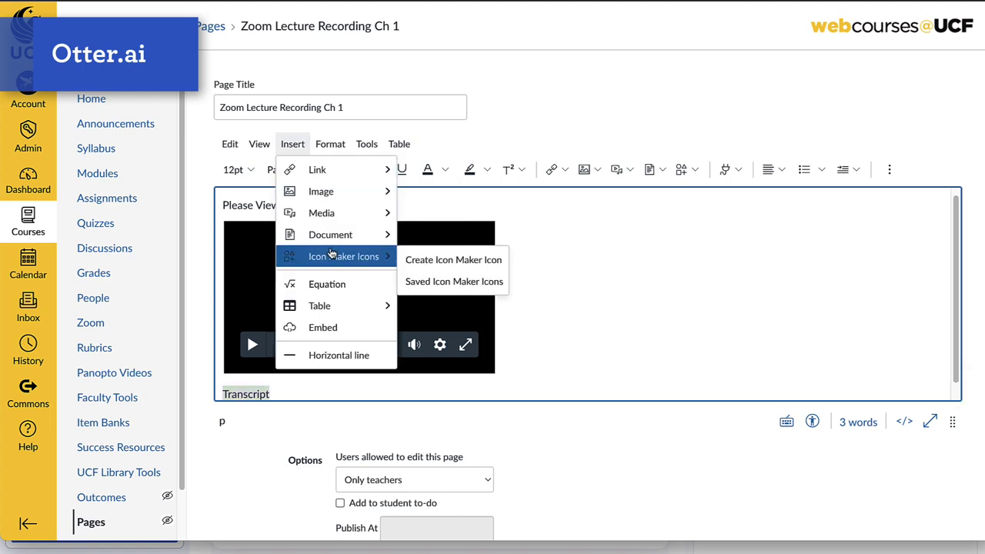
mouse_move(336, 245)
left_click(407, 239)
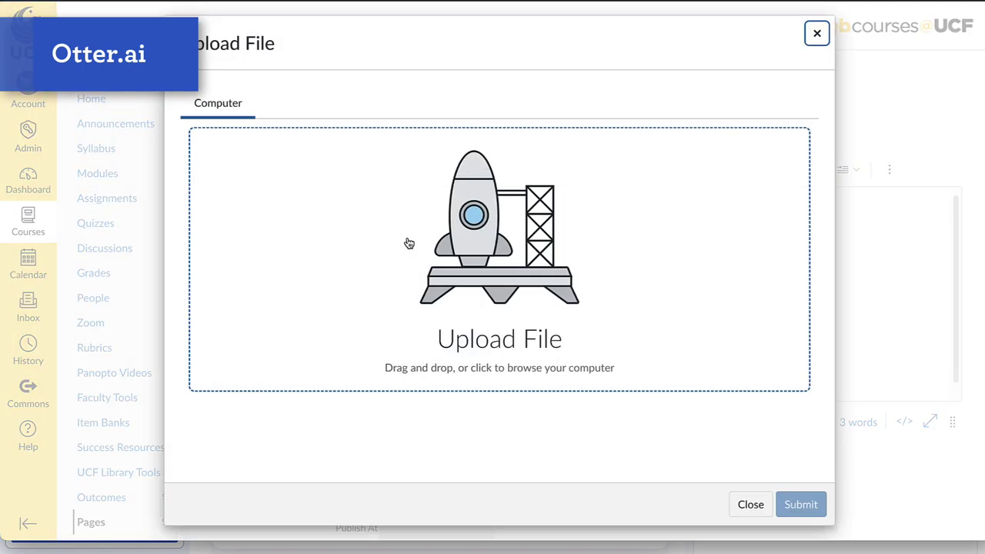
left_click(407, 242)
left_click(352, 66)
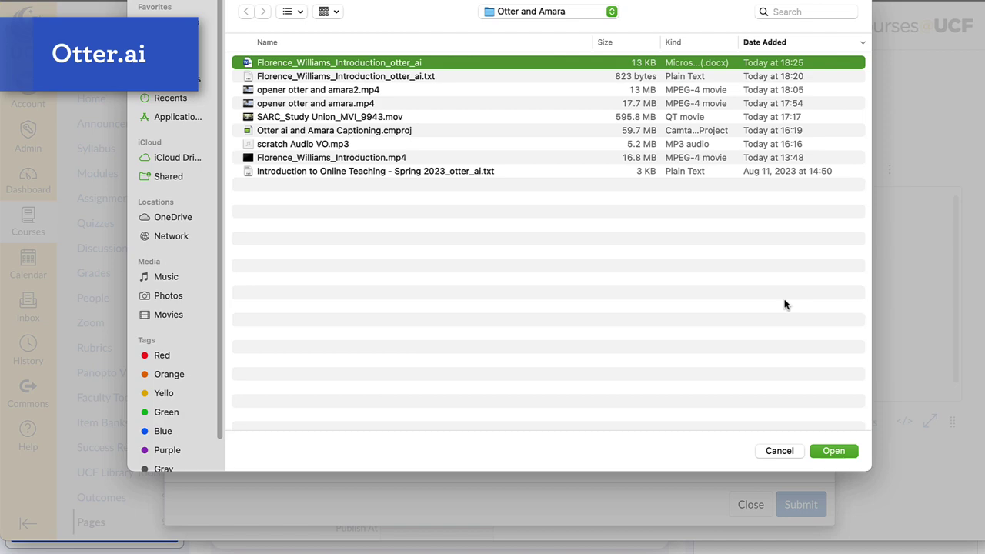
left_click(831, 454)
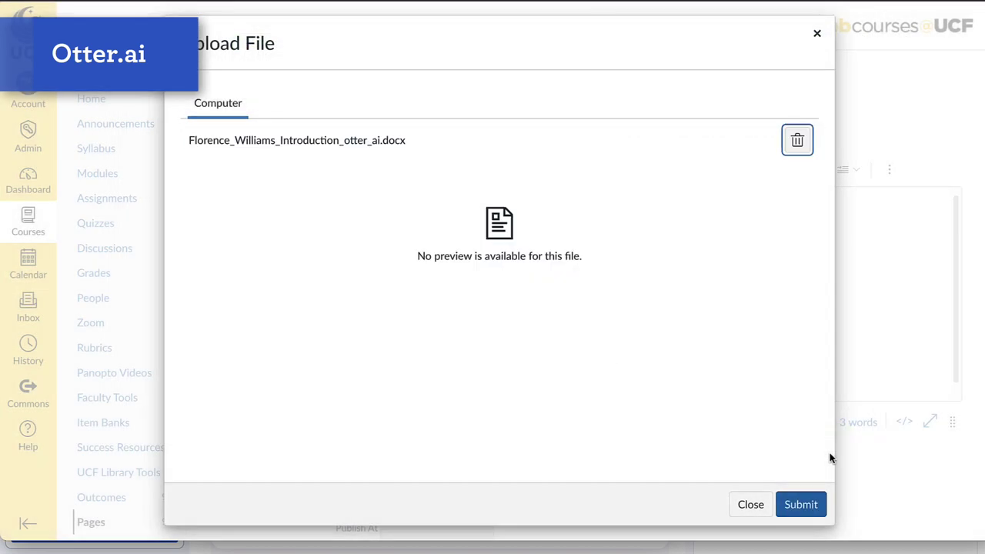
left_click(804, 505)
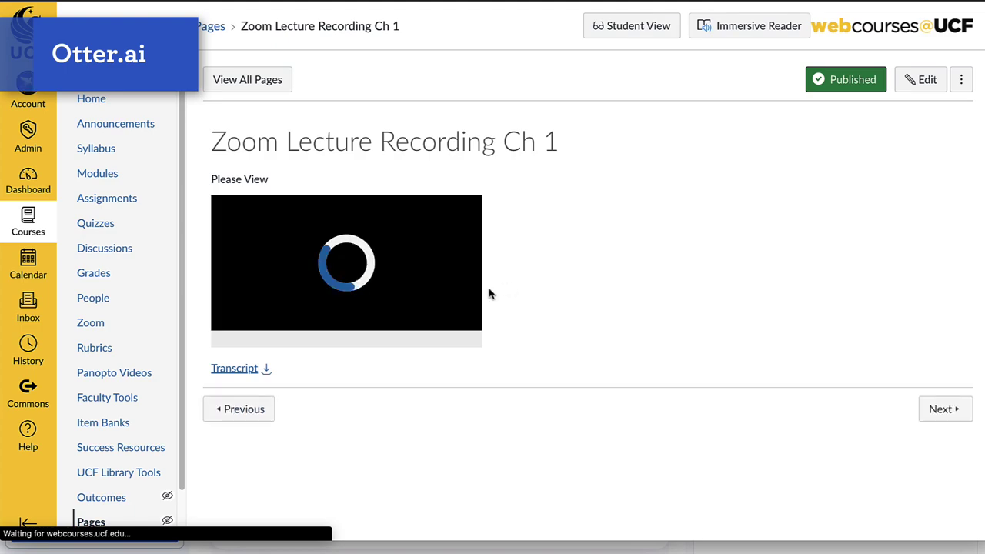
left_click(235, 369)
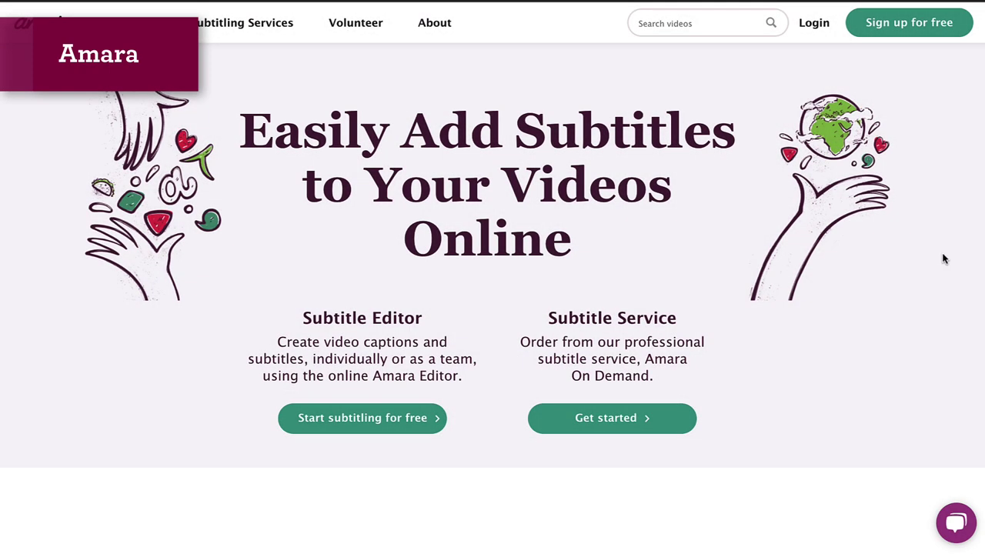
Step: Start an Amara account, begin adding a video, and copy the YouTube share link
left_click(898, 28)
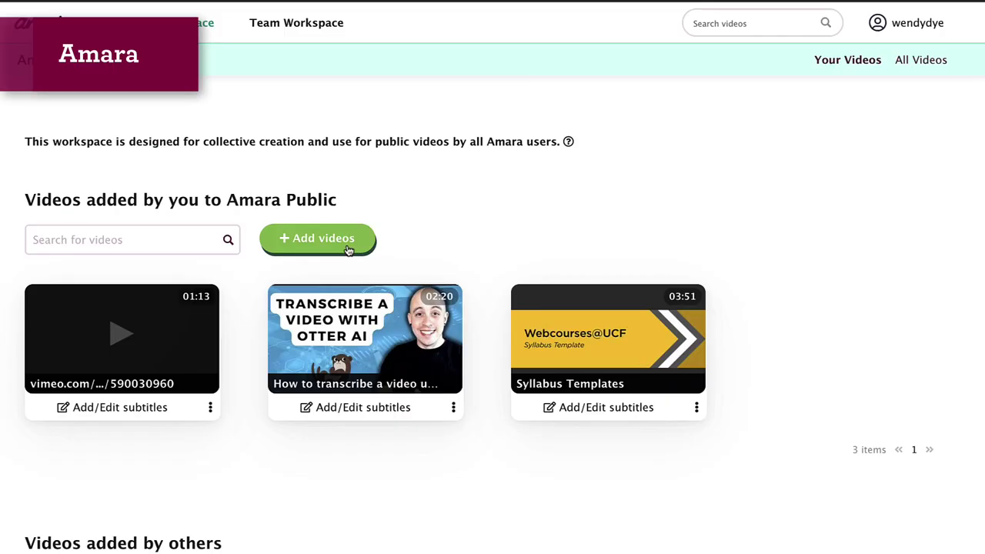
left_click(348, 250)
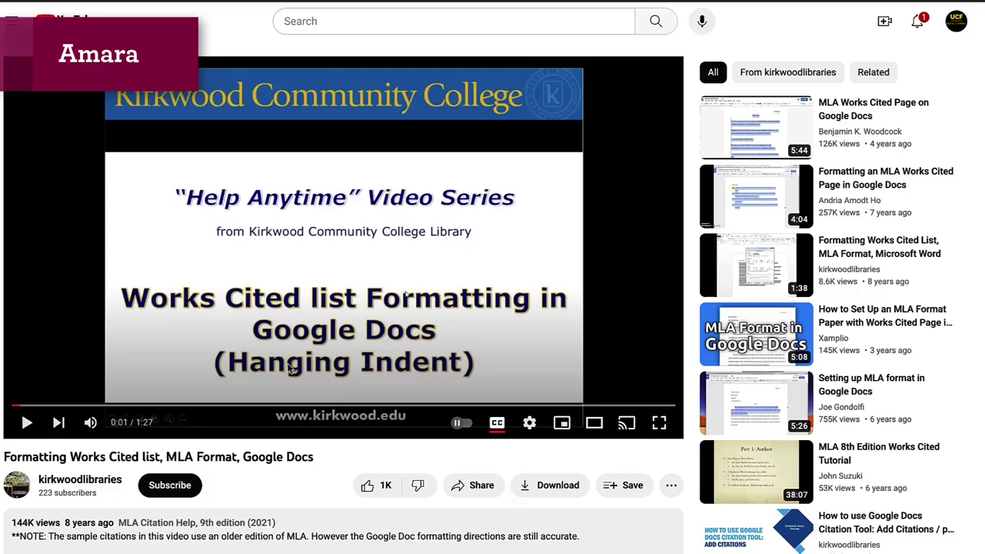
left_click(477, 485)
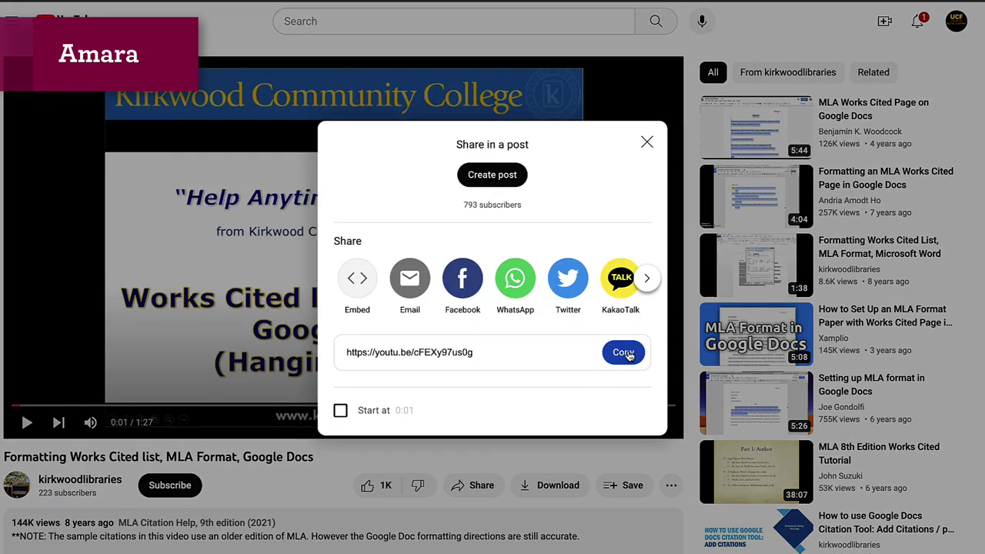
left_click(623, 352)
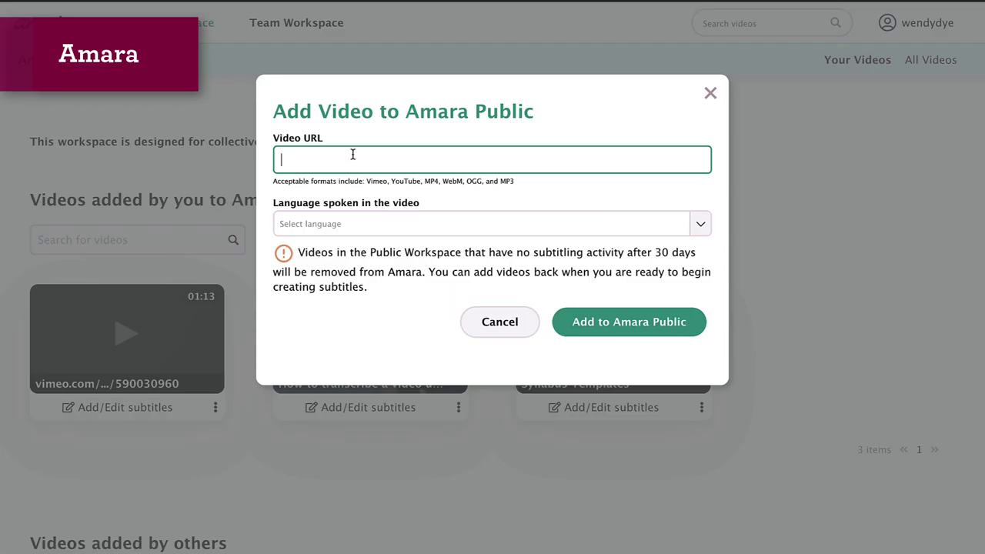
Step: Paste the link as Video URL, set language to English [en], and add to Amara Public
key("ctrl+v")
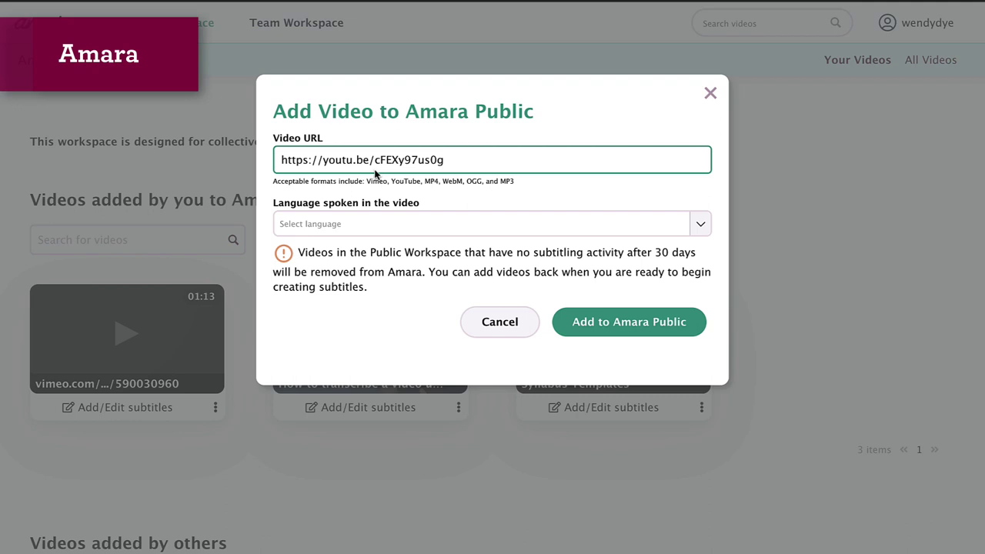
left_click(697, 227)
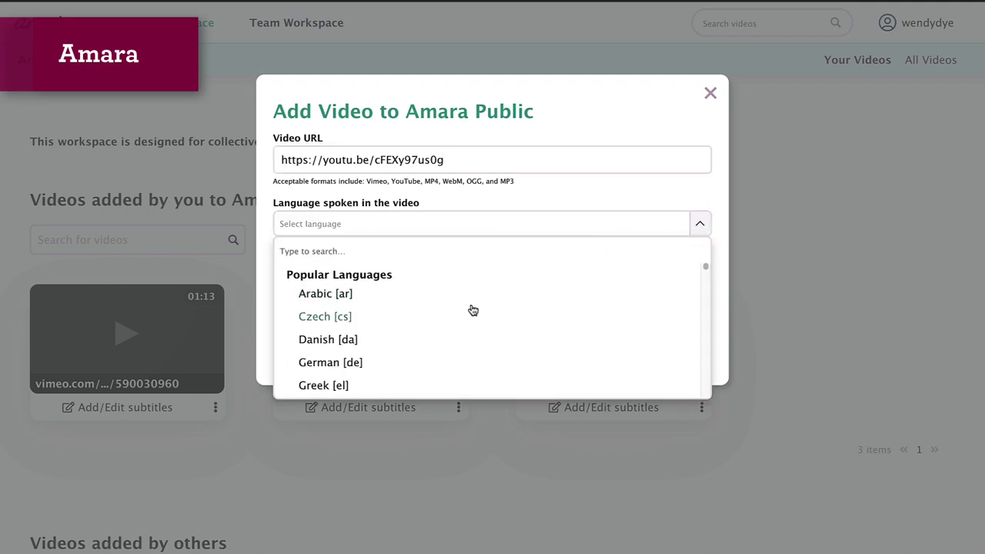
scroll(462, 308, "down", 2)
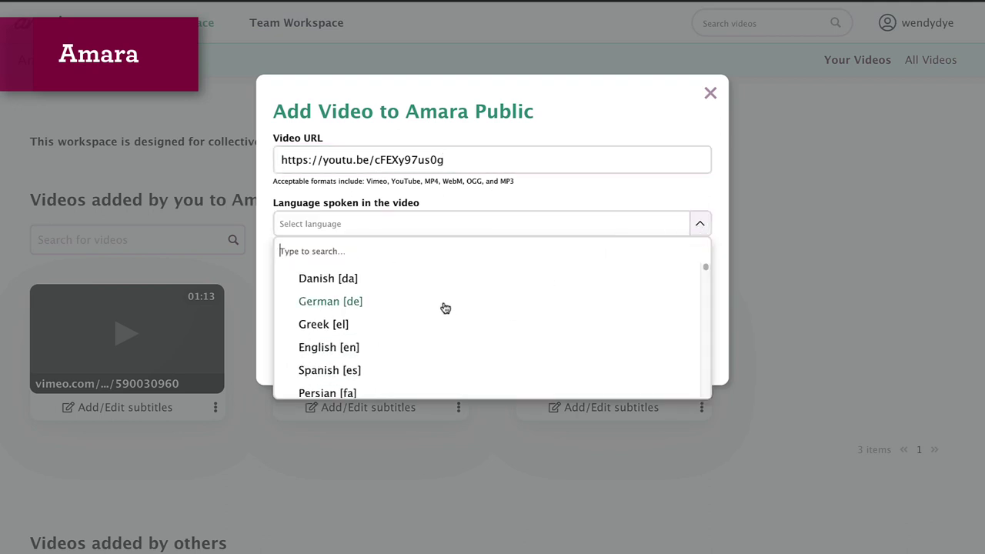
left_click(334, 346)
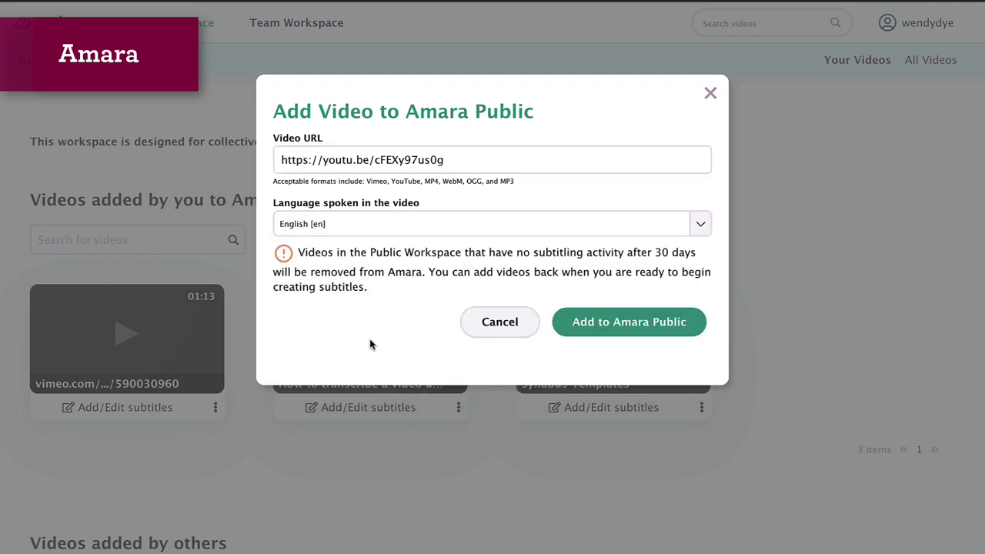
left_click(629, 328)
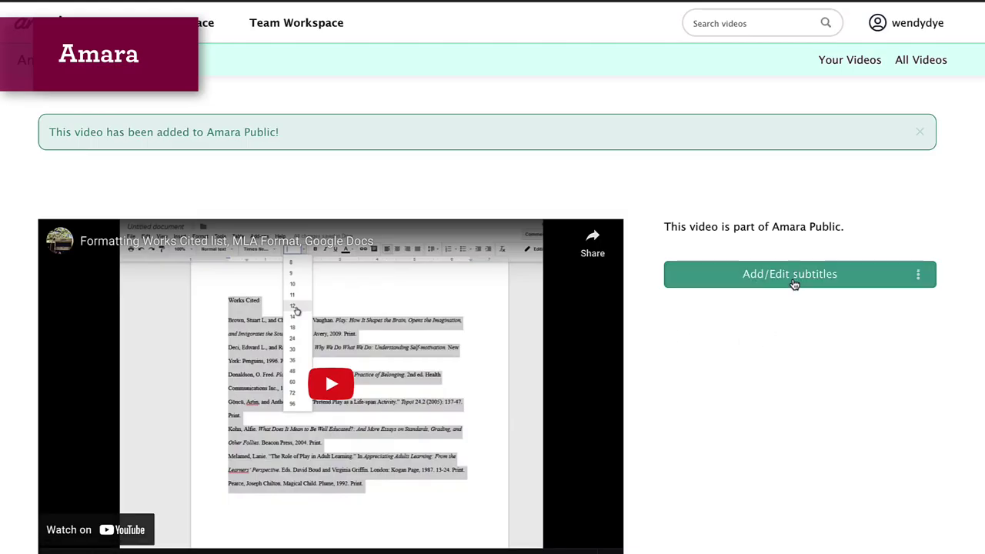
Step: Add new English [en] subtitles to the Works Cited video, opening the caption editor
left_click(793, 282)
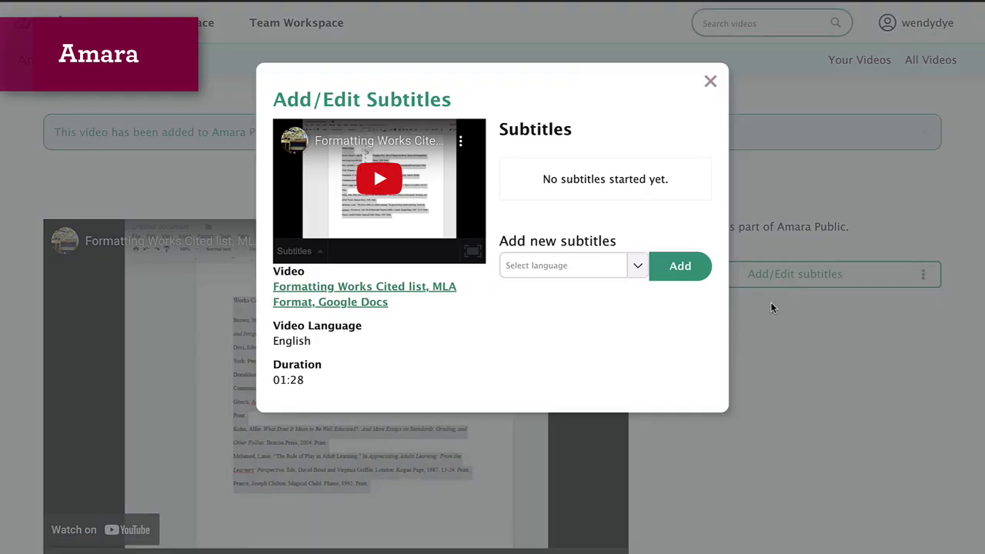
left_click(638, 268)
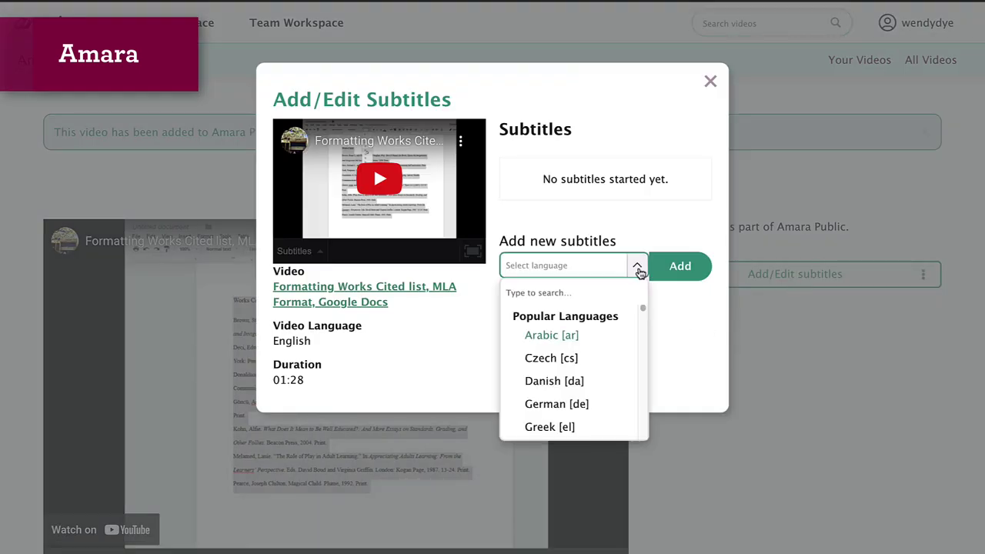
scroll(576, 395, "down", 1)
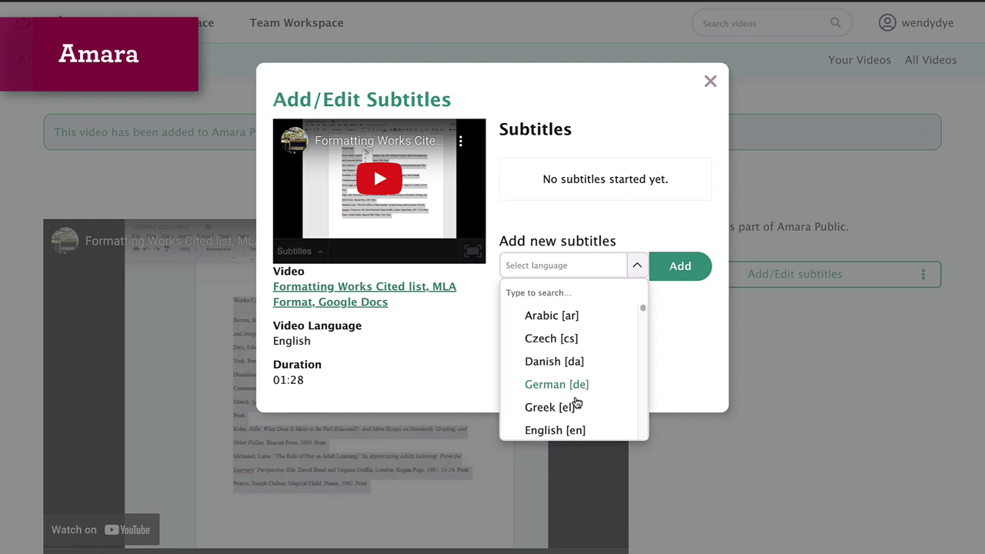
left_click(574, 432)
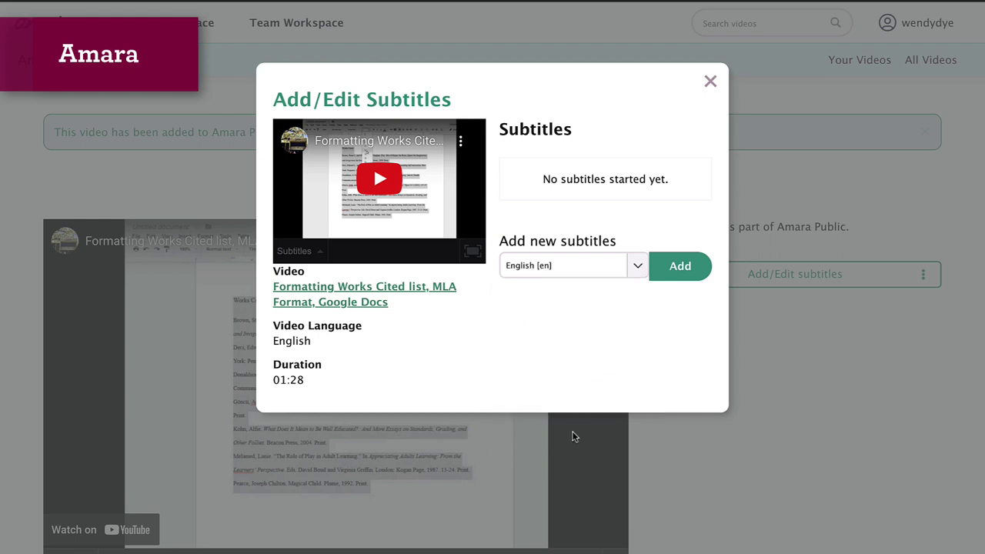
left_click(682, 271)
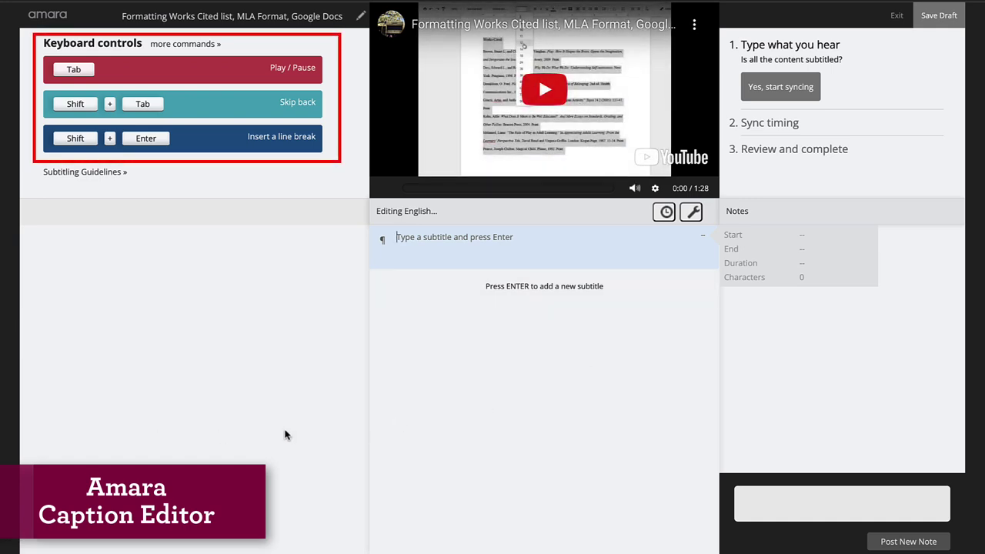
Step: Type the two-line subtitle 'These directions are for forma… / in MLA style using Google Doc.' and save a draft
left_click(187, 45)
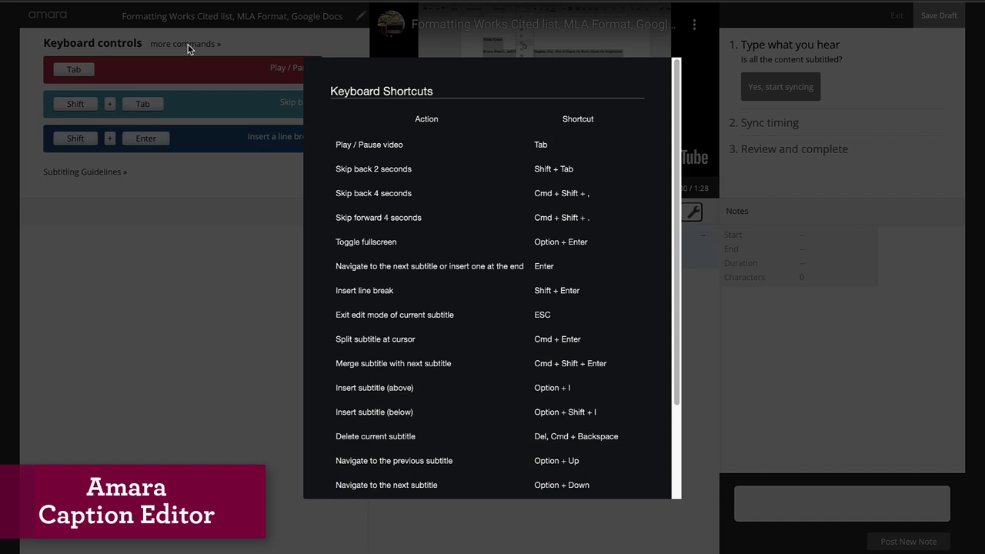
left_click(198, 199)
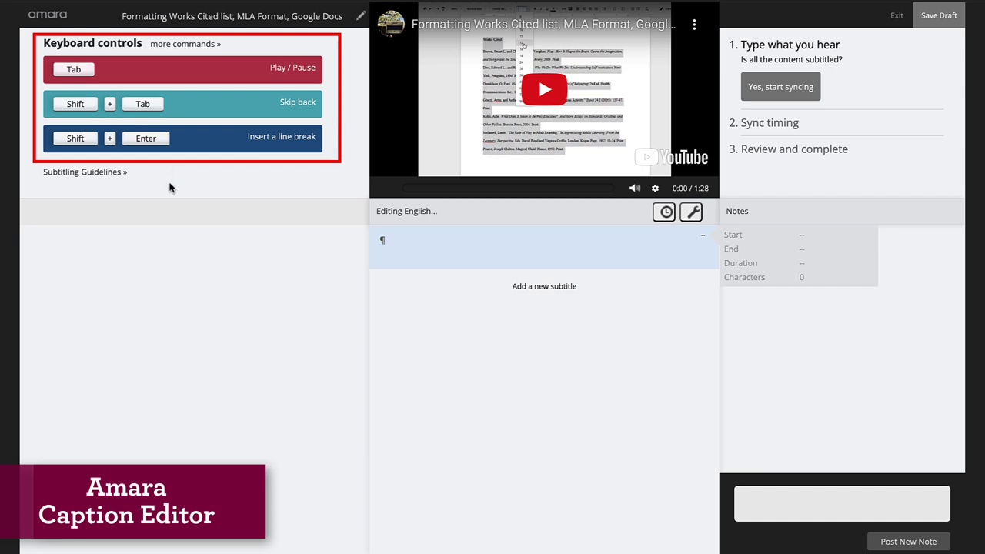
key("Tab")
type("These")
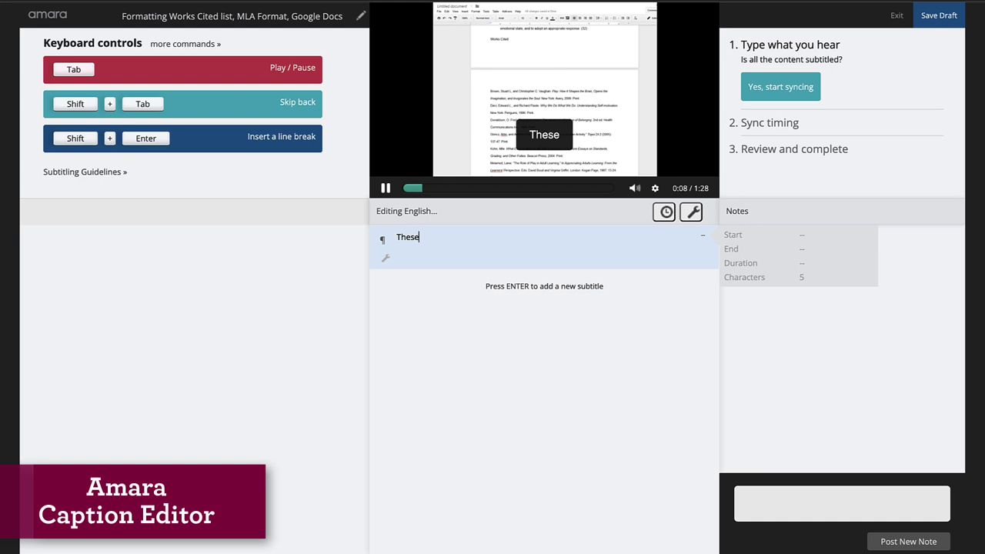
type(" dire")
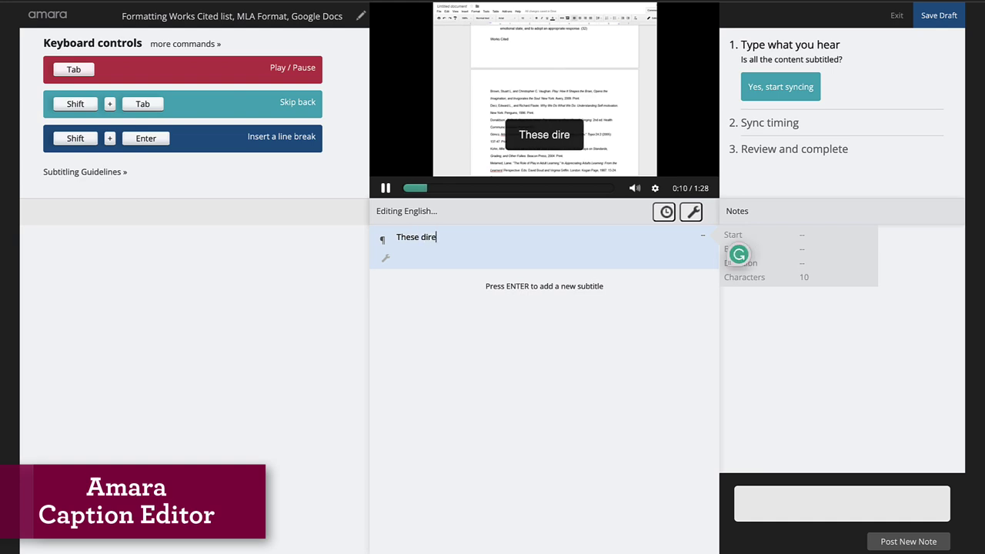
type("ctions are for for")
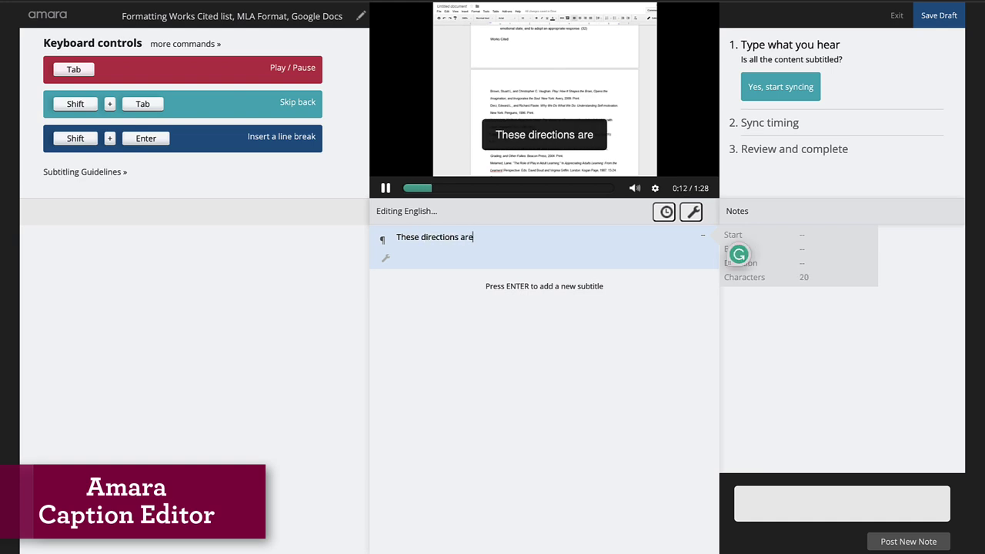
type("matting your work cited page")
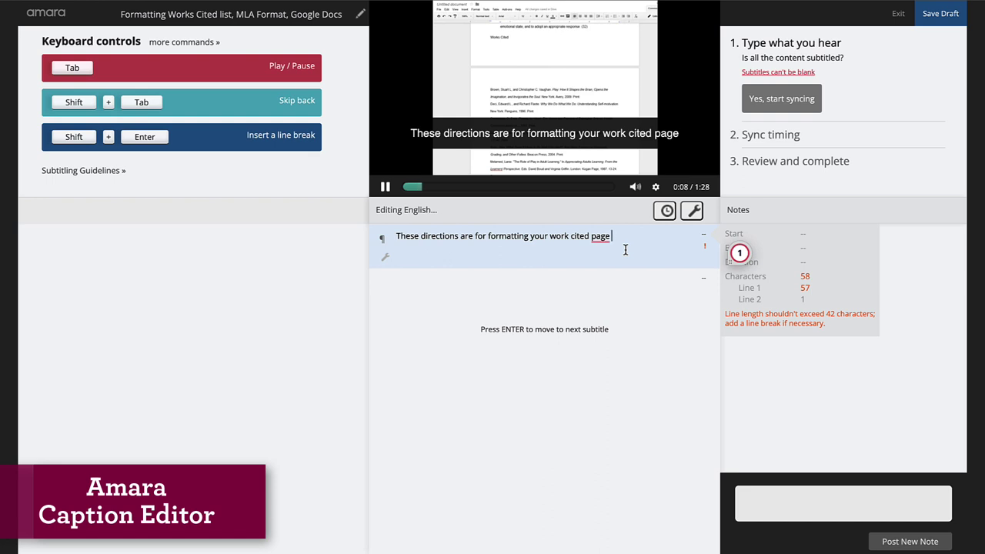
key("shift+Return")
type("i")
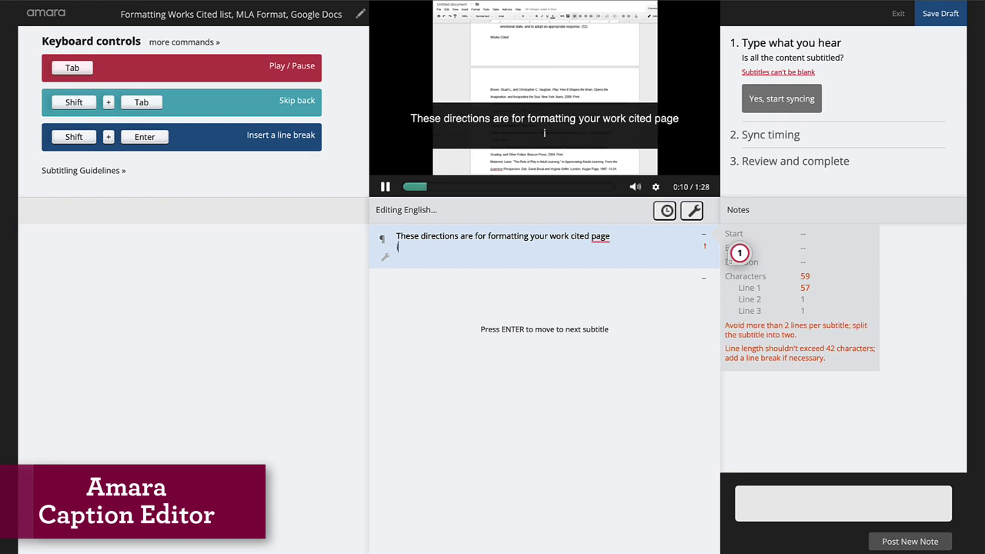
type("n MLA style using Google ")
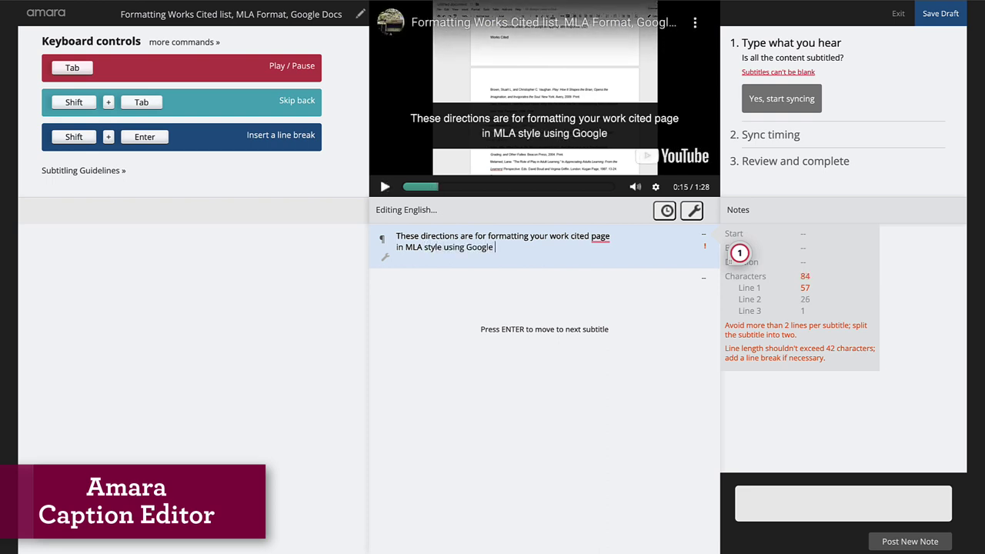
type("Doc.")
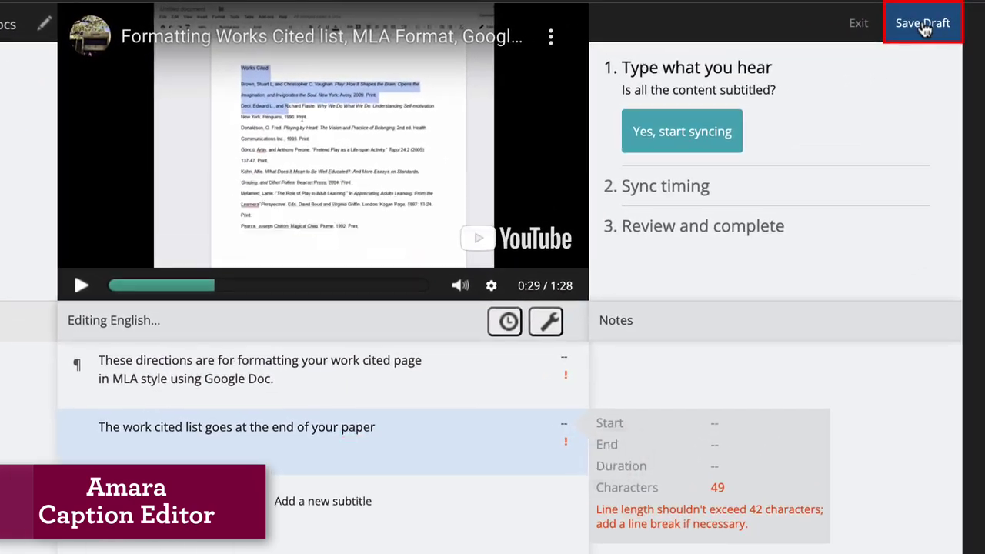
left_click(939, 15)
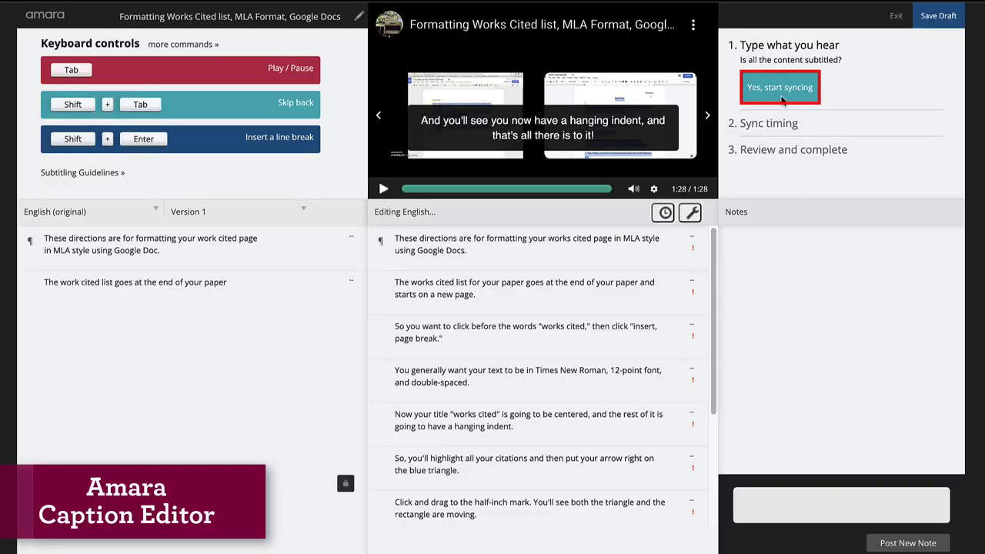
Step: Move to syncing and set the first subtitle to start at 0:04.54
left_click(779, 90)
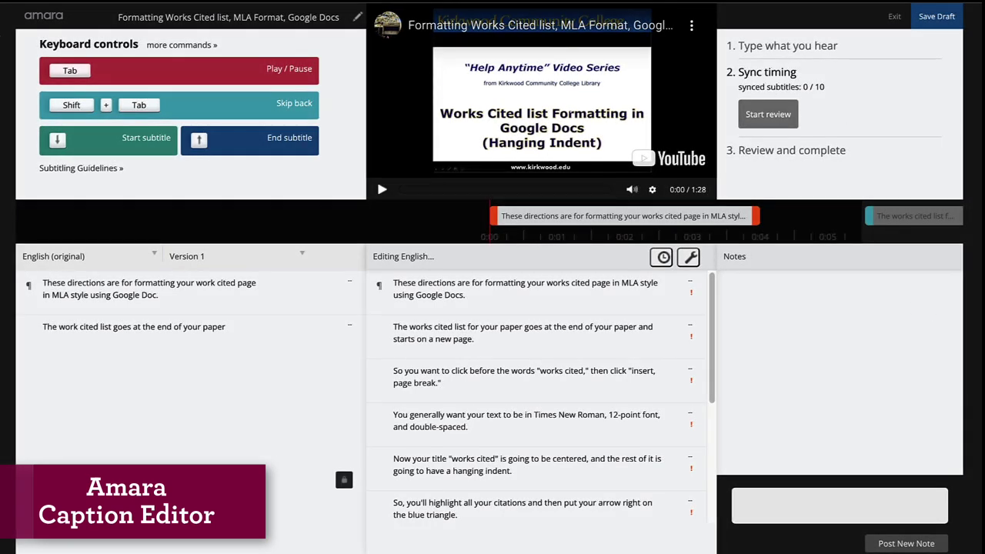
key("Tab")
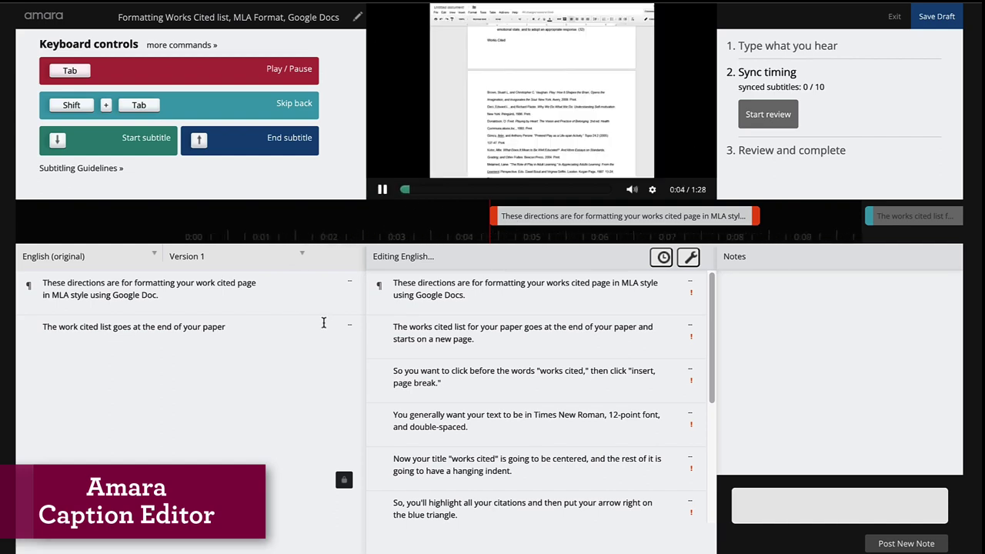
key("Down")
left_click_drag(554, 217, 721, 216)
left_click(382, 190)
left_click(383, 190)
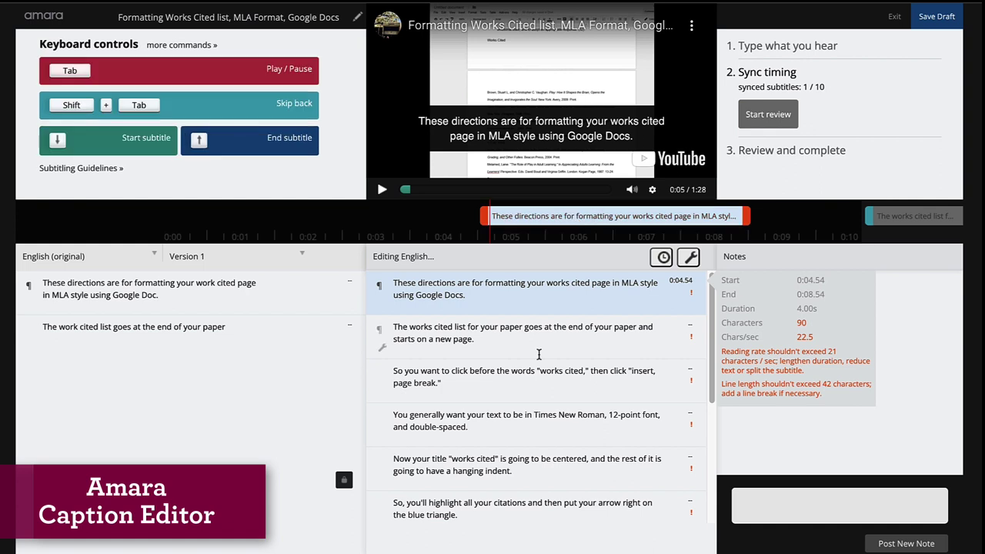
key("Tab")
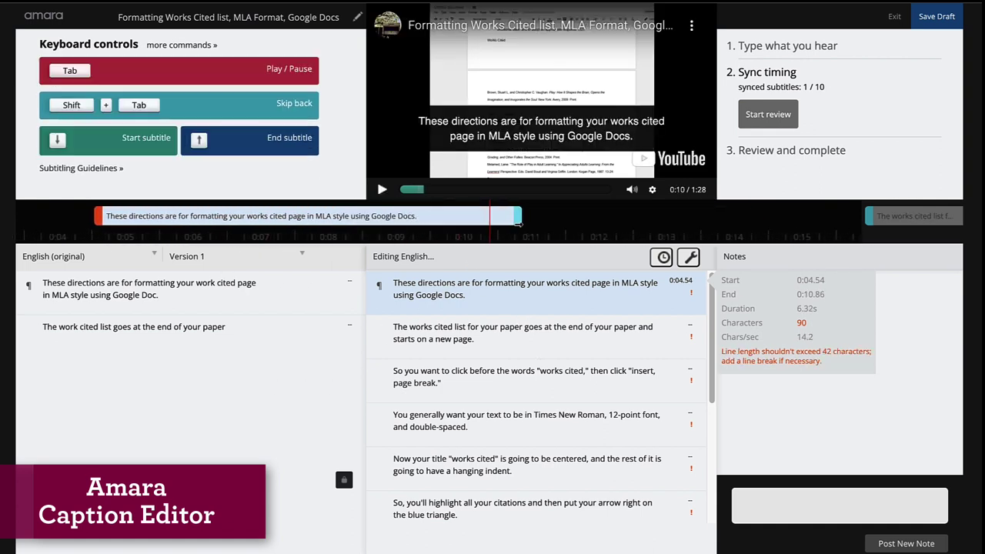
Step: Sync subtitles two to four to start at 0:12.63, 0:18.82 and 0:29.03
key("Down")
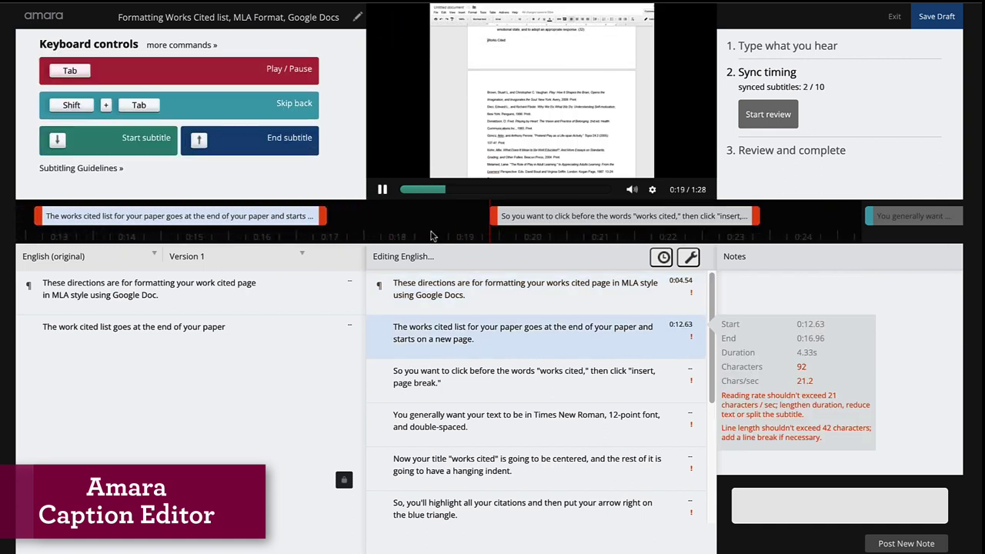
key("Down")
key("Tab")
key("Tab")
key("Up")
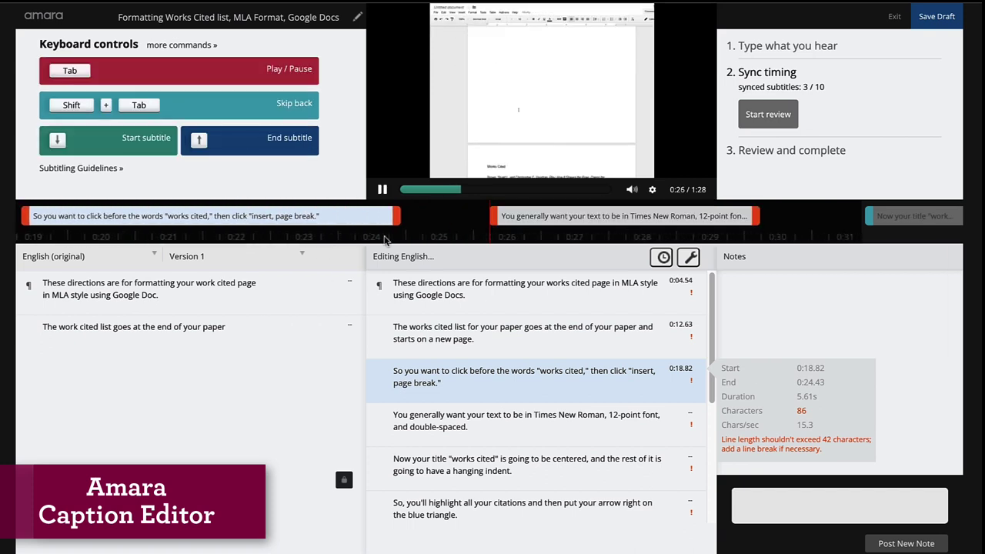
key("Tab")
key("Tab")
key("Down")
key("Tab")
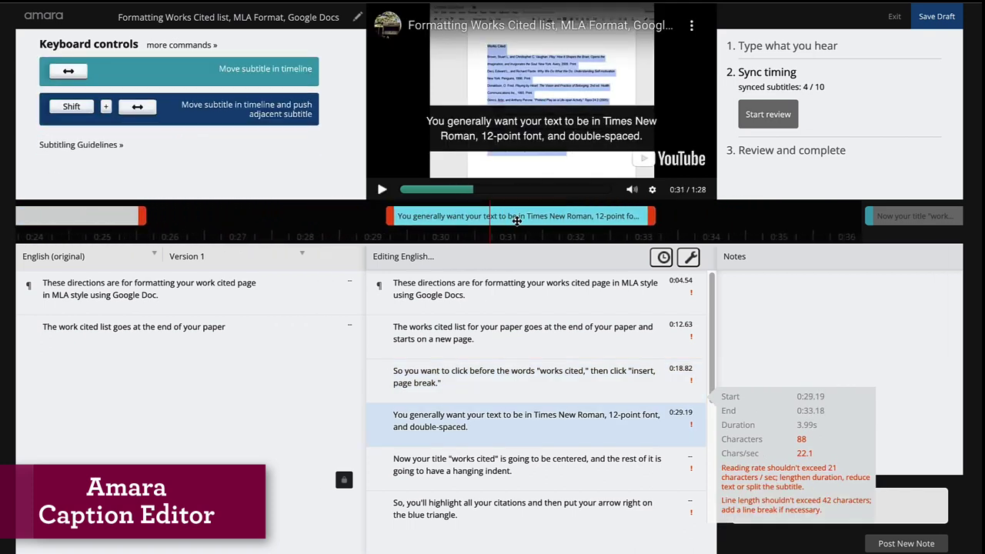
key("Tab")
key("Tab")
key("Tab")
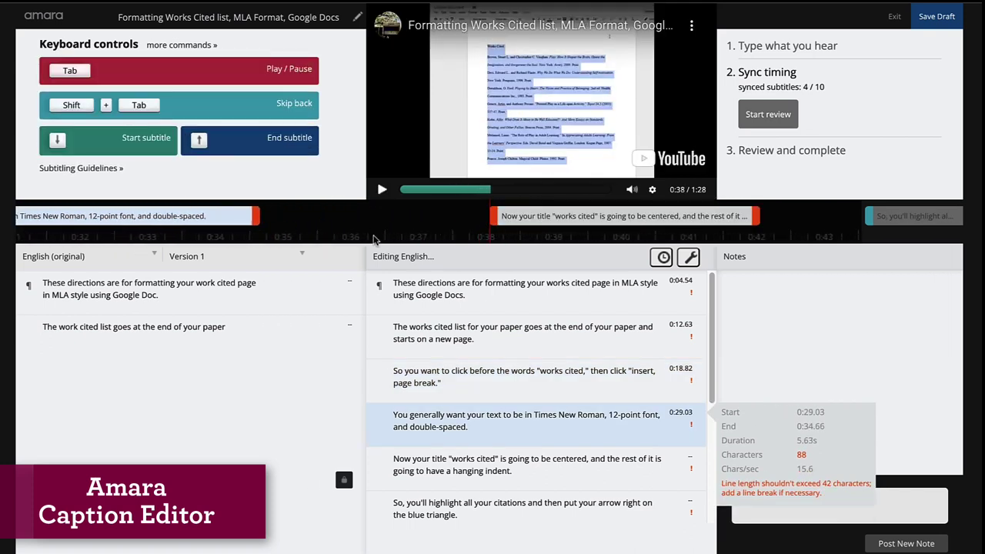
Step: Sync subtitle five from 0:44.49 to 0:56.60 and start subtitle six at 0:54.84
key("Tab")
key("Tab")
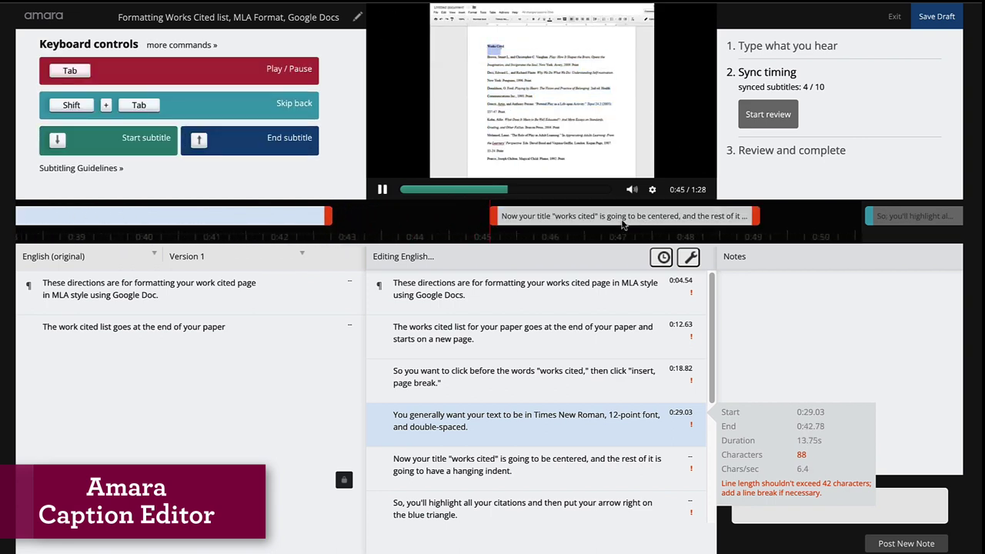
key("Down")
key("Tab")
key("Tab")
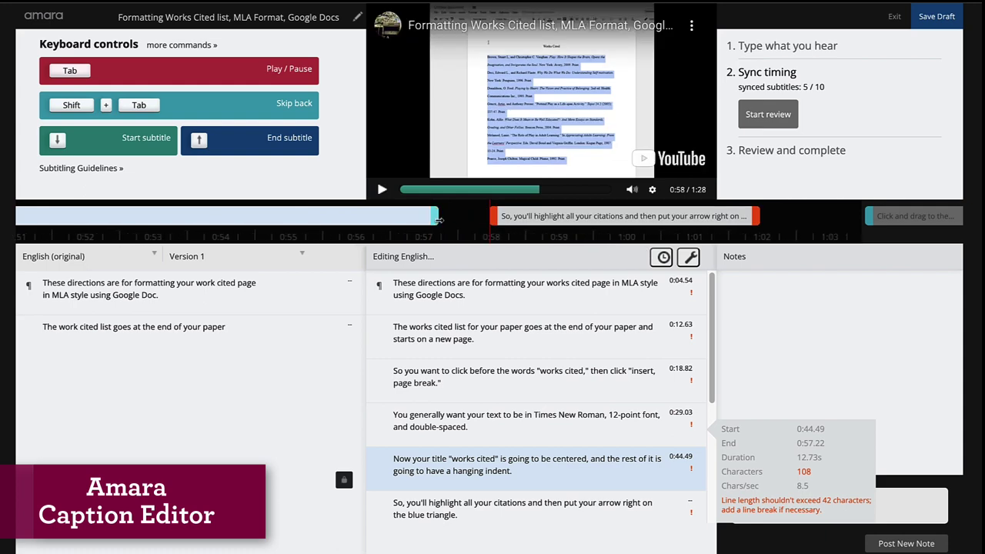
key("shift+Up")
key("Down")
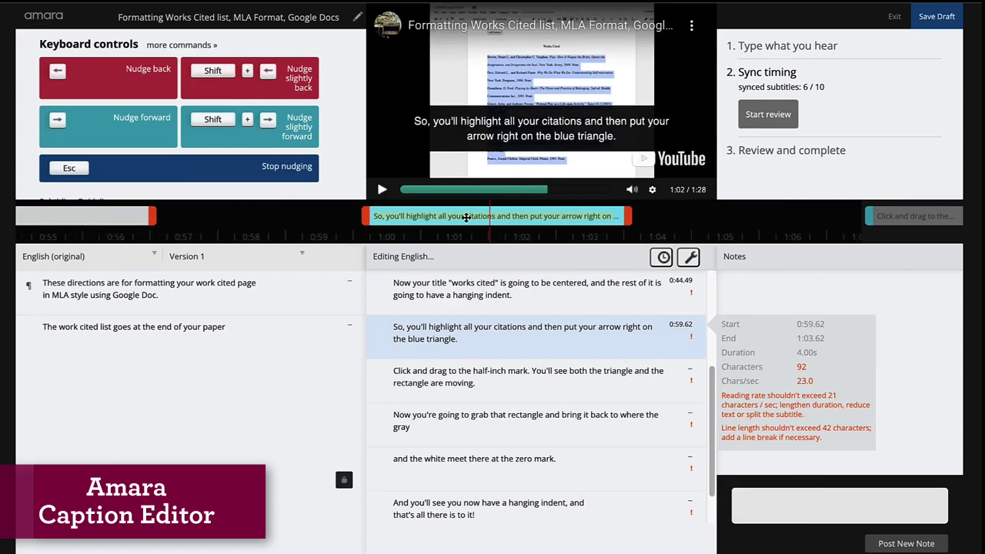
left_click_drag(228, 216, 634, 216)
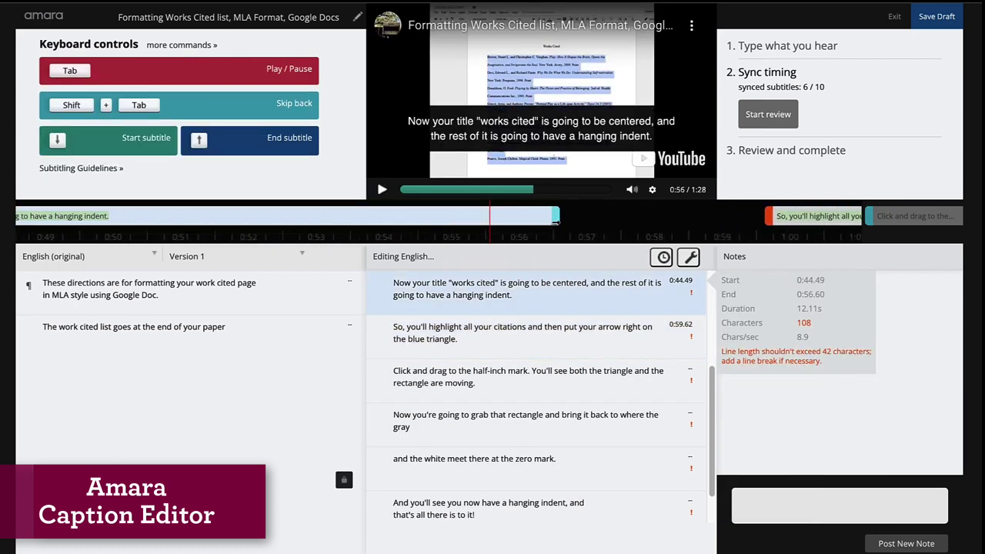
left_click_drag(795, 215, 466, 210)
key("Tab")
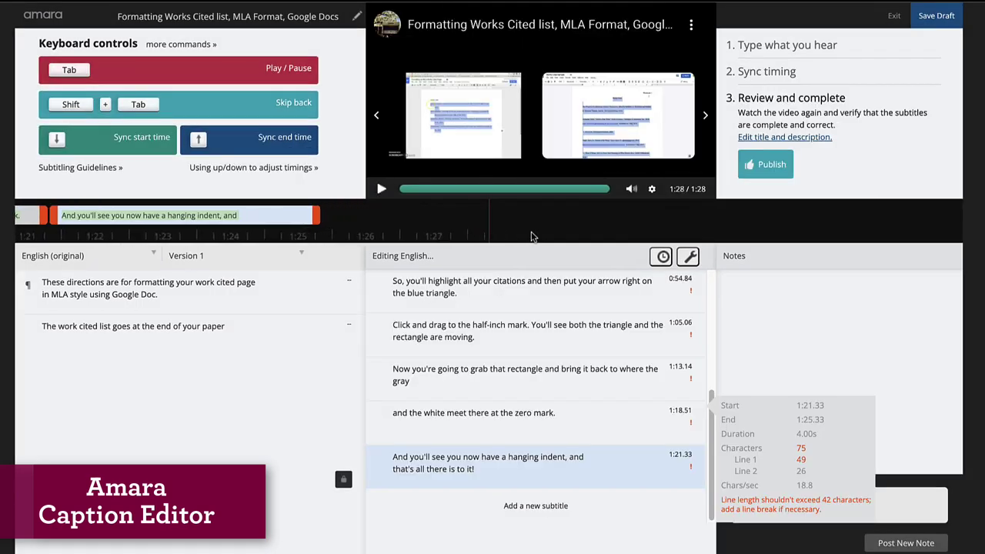
Step: Publish the English subtitles and download them in VTT format
left_click(765, 166)
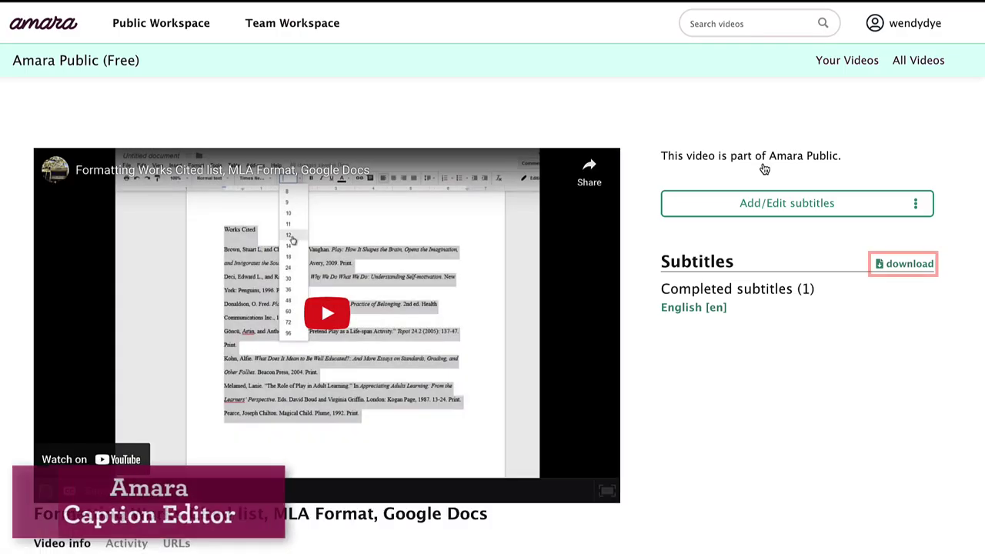
left_click(902, 265)
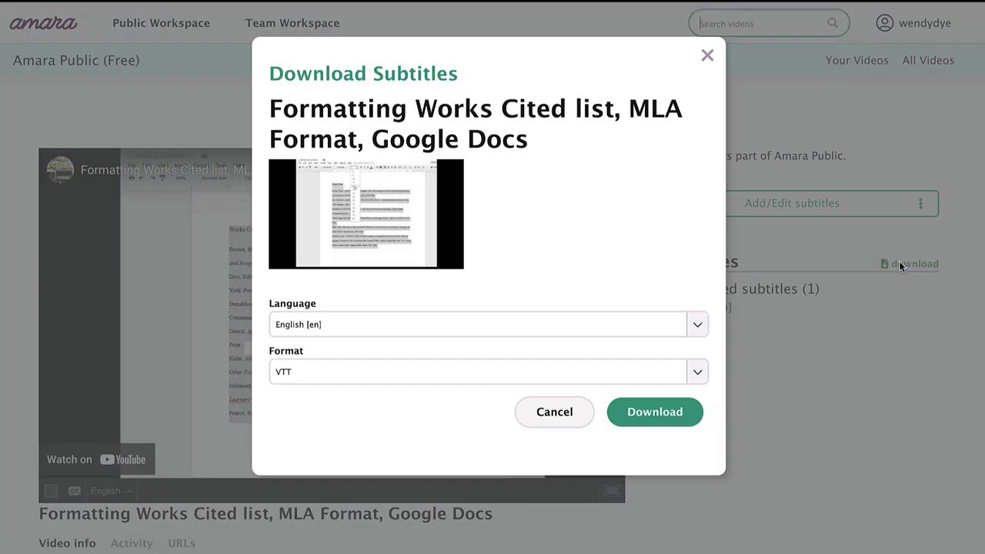
left_click(658, 413)
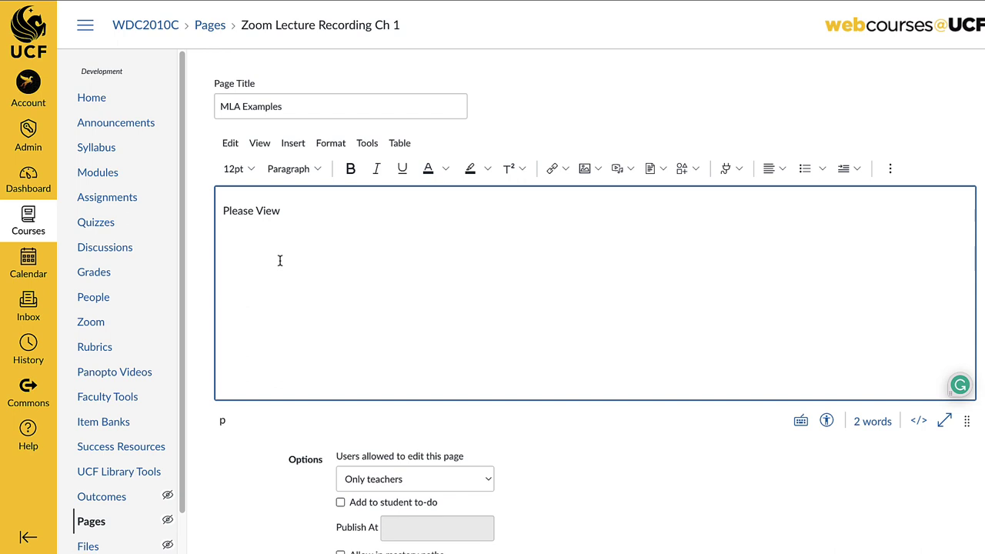
Step: Load the Works Cited YouTube video into Canvas's Able Player tool and search for captions
left_click(366, 144)
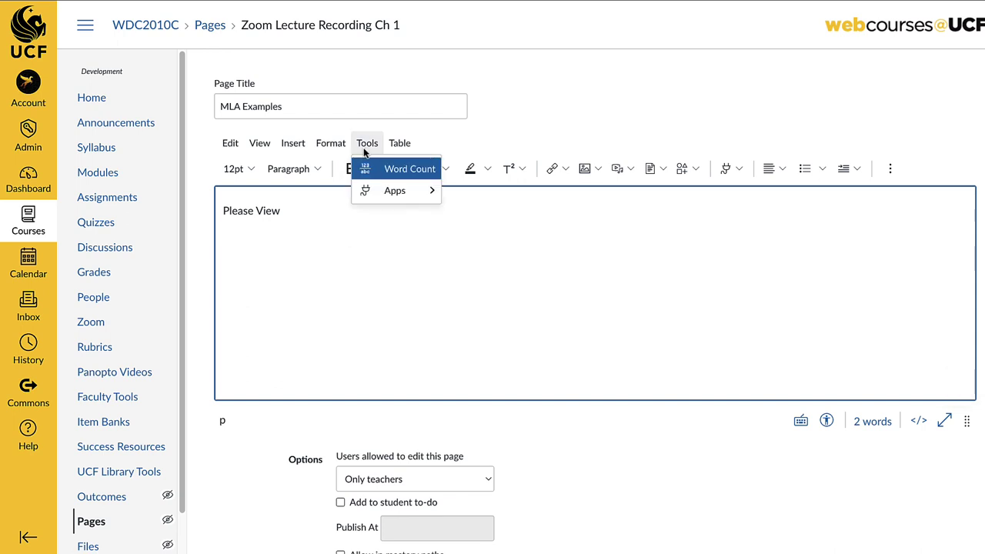
mouse_move(392, 190)
left_click(467, 195)
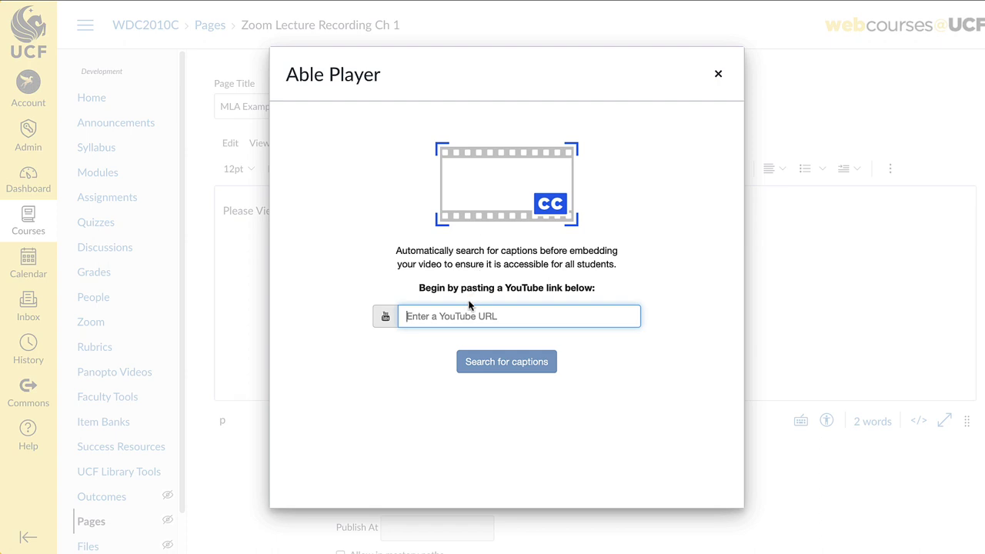
type("https://youtu.be/cFEXy97us0g")
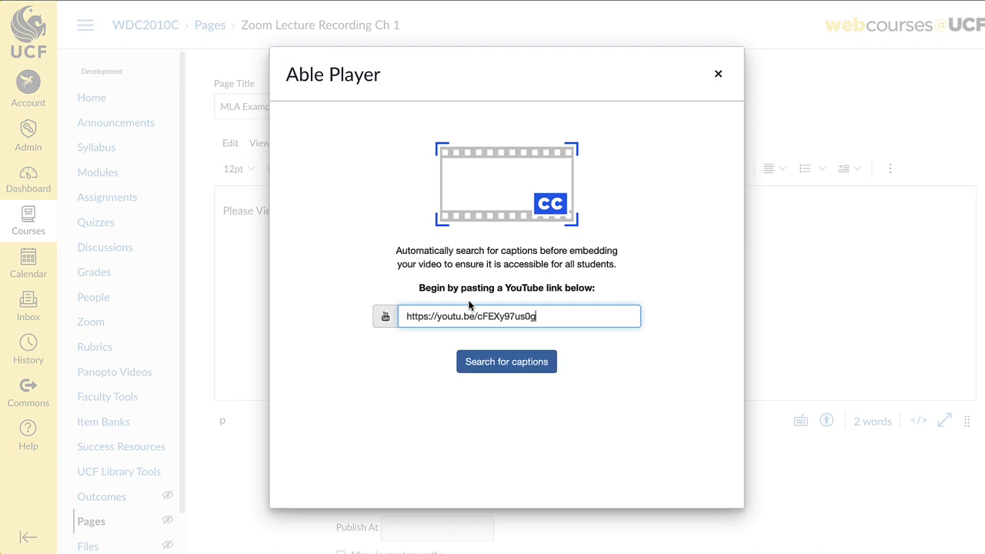
left_click(484, 368)
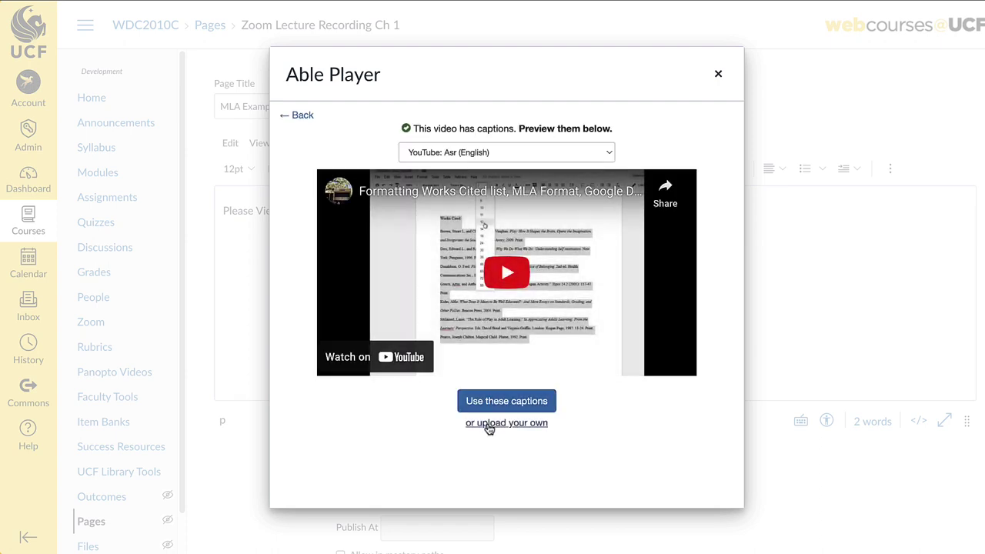
Step: Attach the downloaded 'Formatting Works Cited list MLA Format Google Docs.en.vtt' as custom captions
left_click(488, 423)
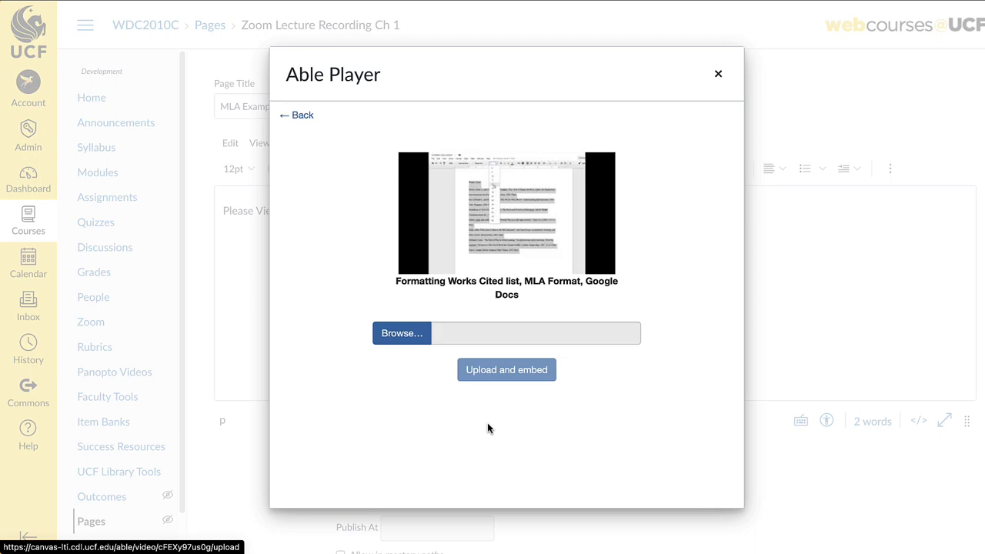
left_click(421, 343)
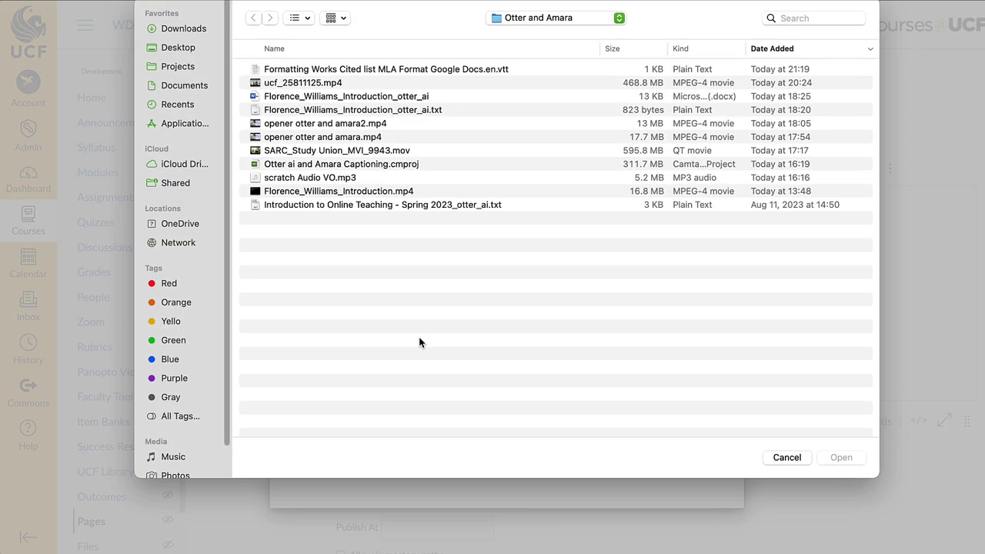
left_click(483, 69)
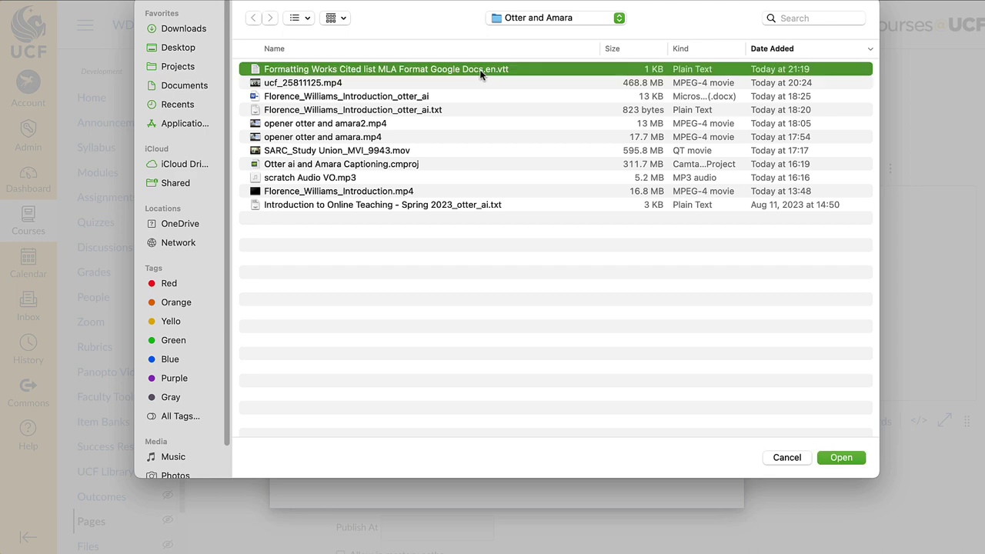
left_click(847, 458)
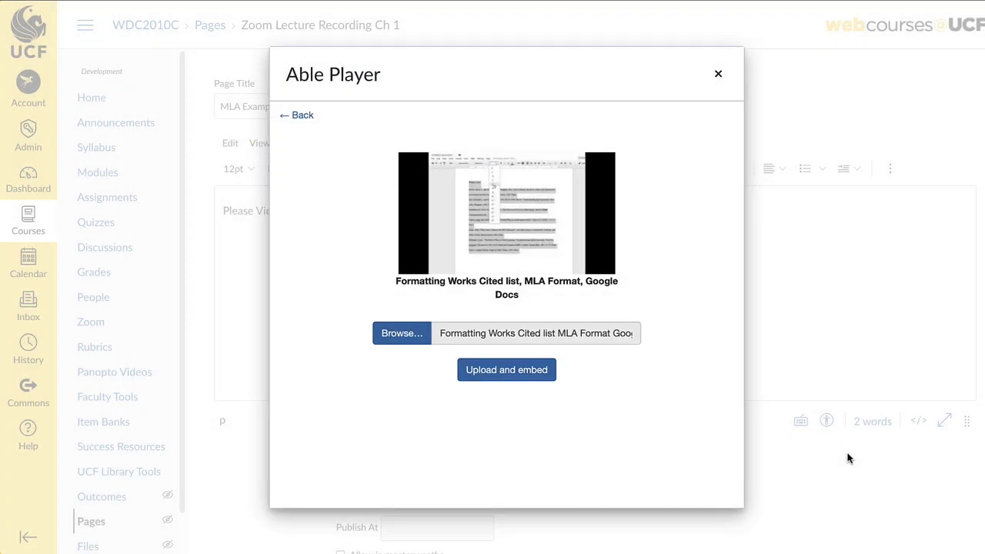
Step: Upload the VTT caption file and embed the captioned video on the MLA Examples page
left_click(516, 375)
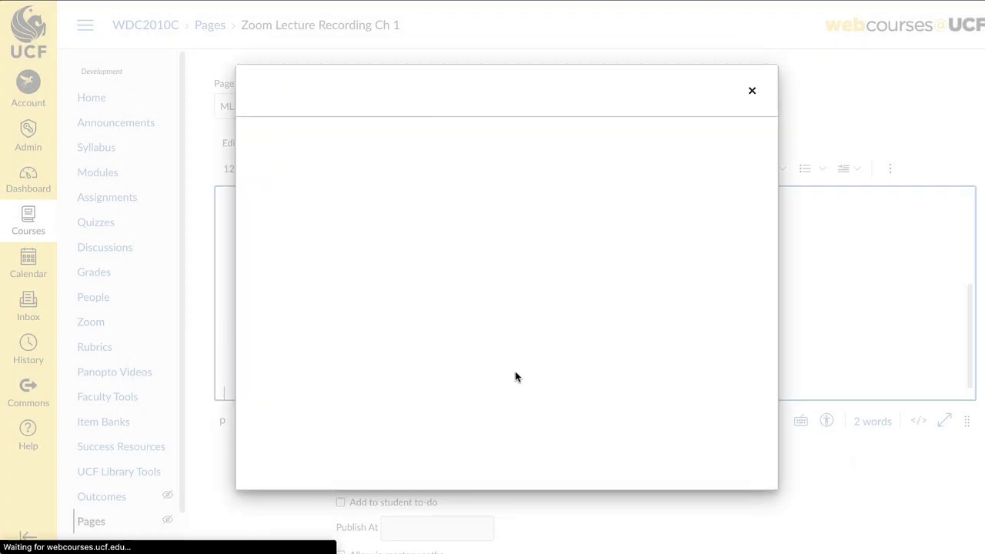